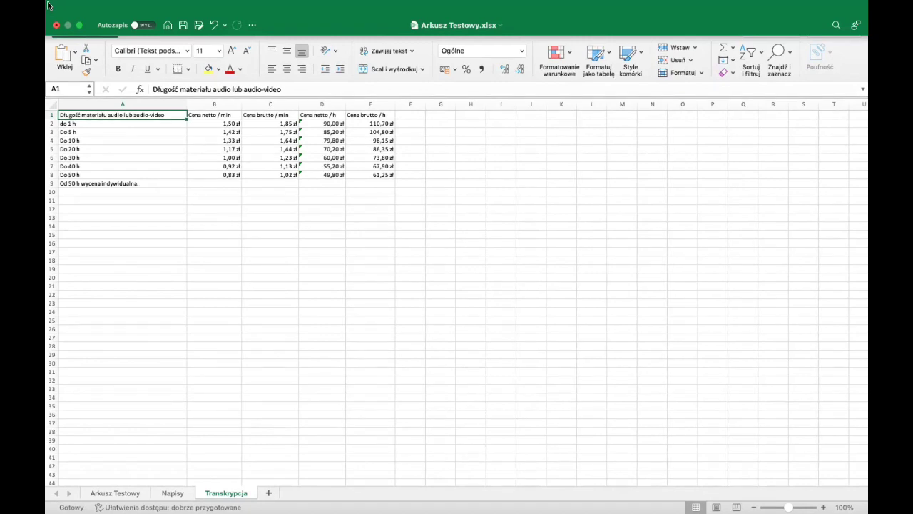
# Review the price table headings (Cena netto / min, Cena brutto / min) and the Do 10 h row formulas
pyautogui.press('Right')
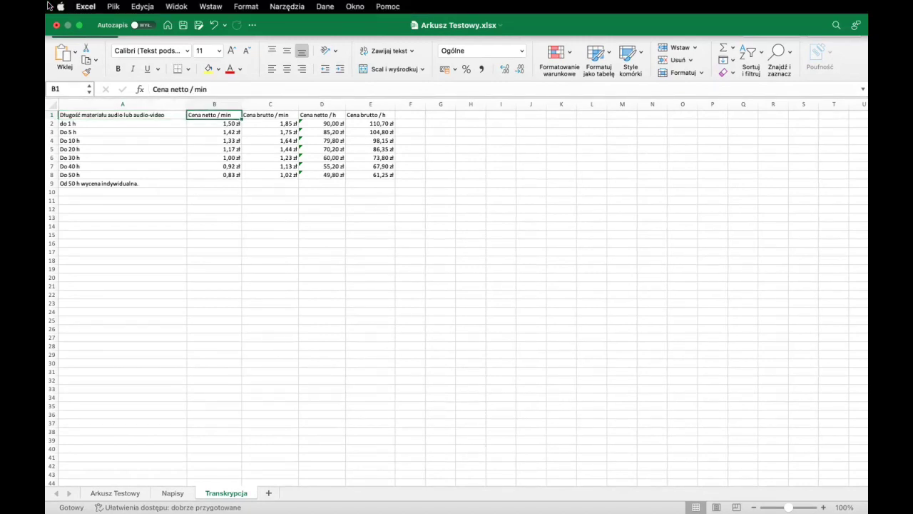
pyautogui.press('Left')
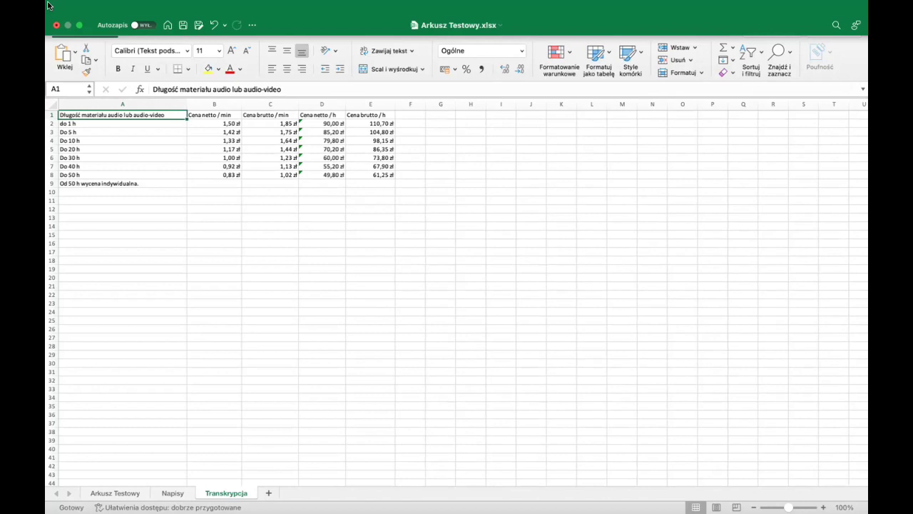
pyautogui.press('Right')
pyautogui.press('Right')
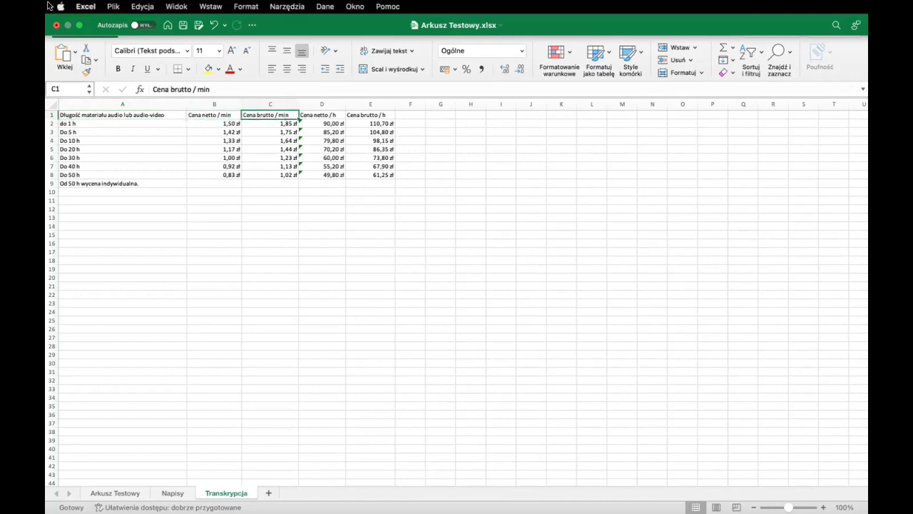
pyautogui.press('Right')
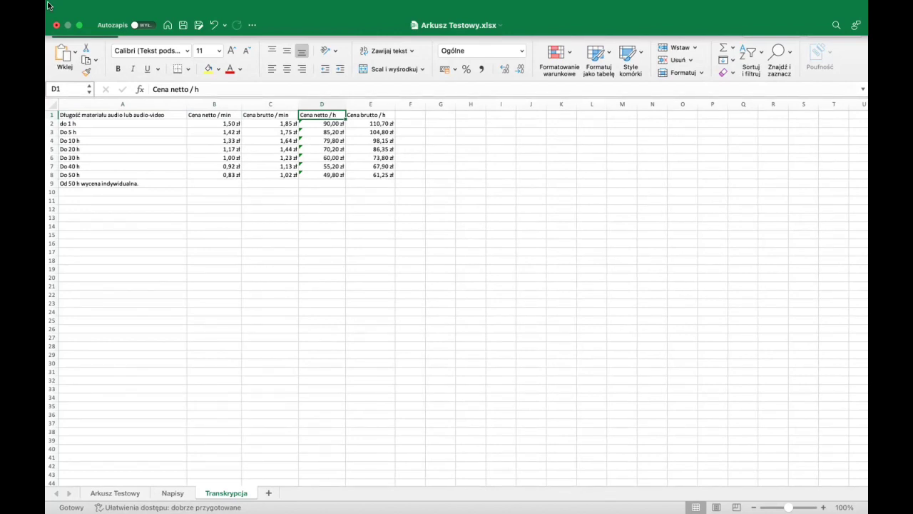
pyautogui.press('Left')
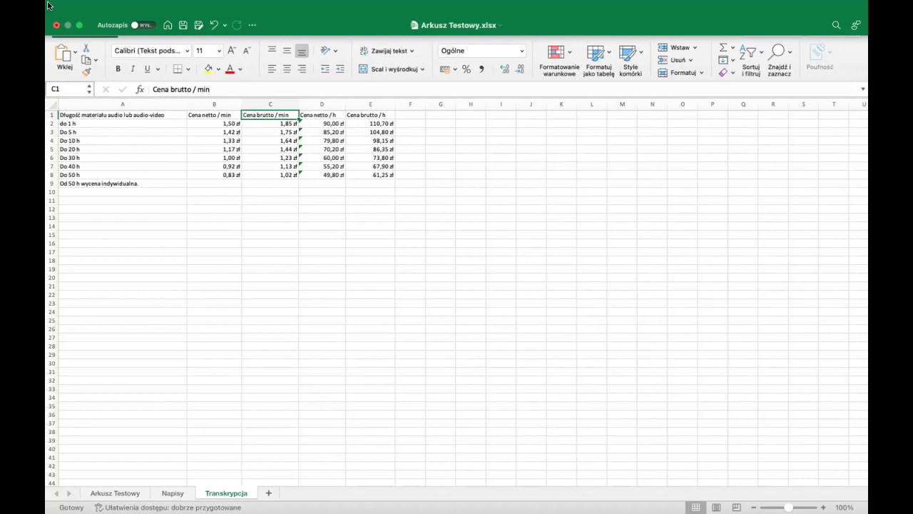
pyautogui.press('Left')
pyautogui.press('Left')
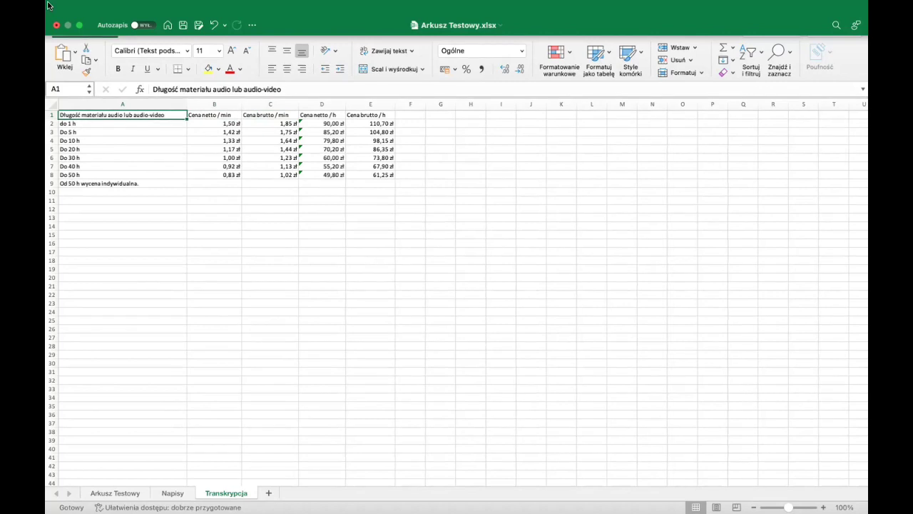
pyautogui.press('Down')
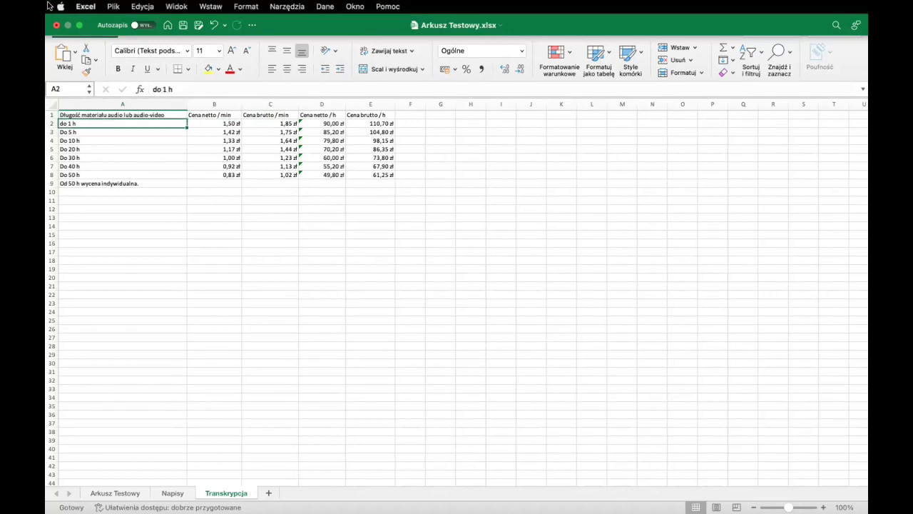
pyautogui.press('Down')
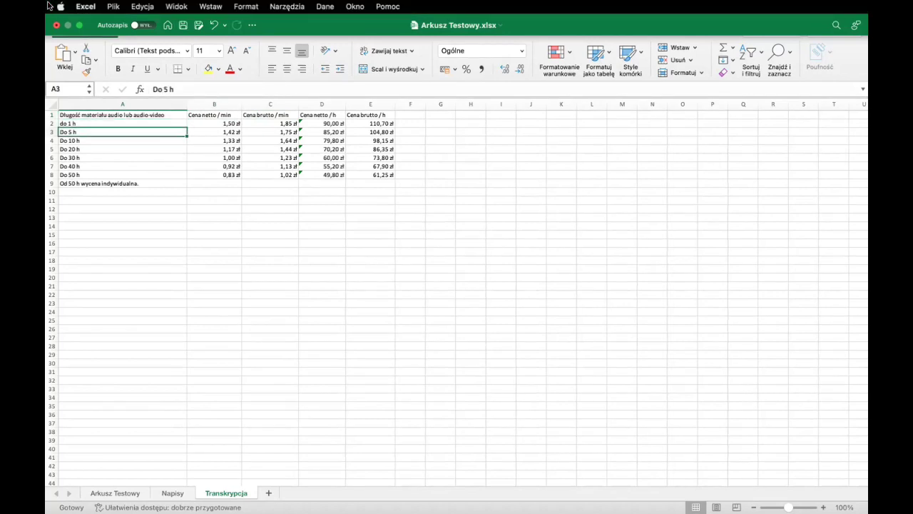
pyautogui.press('Down')
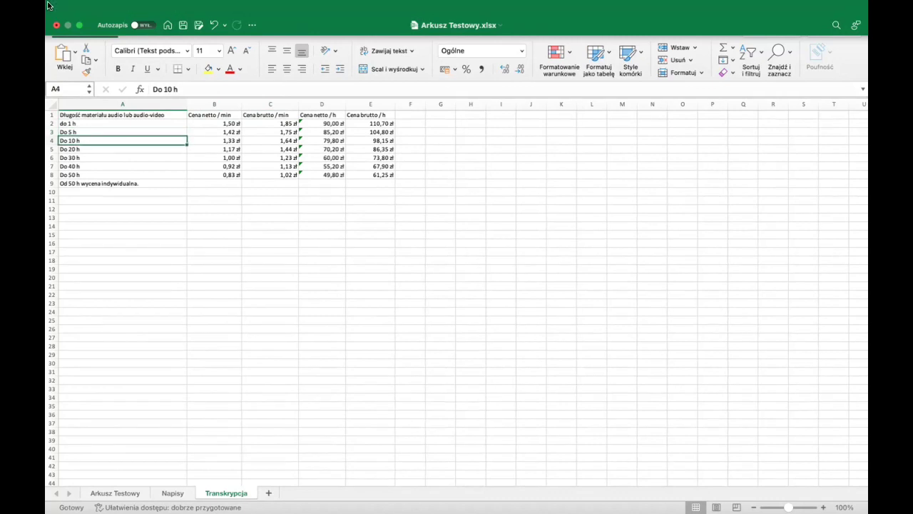
pyautogui.press('Right')
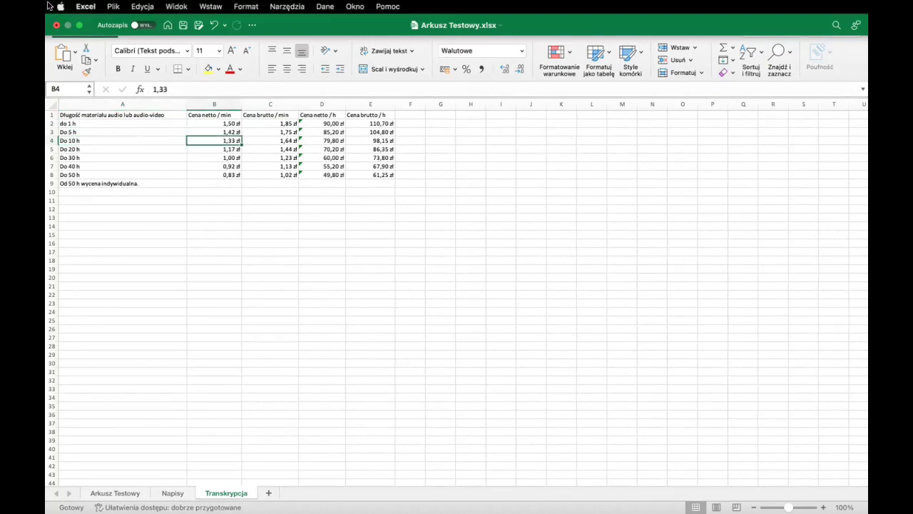
pyautogui.press('Right')
pyautogui.press('Right')
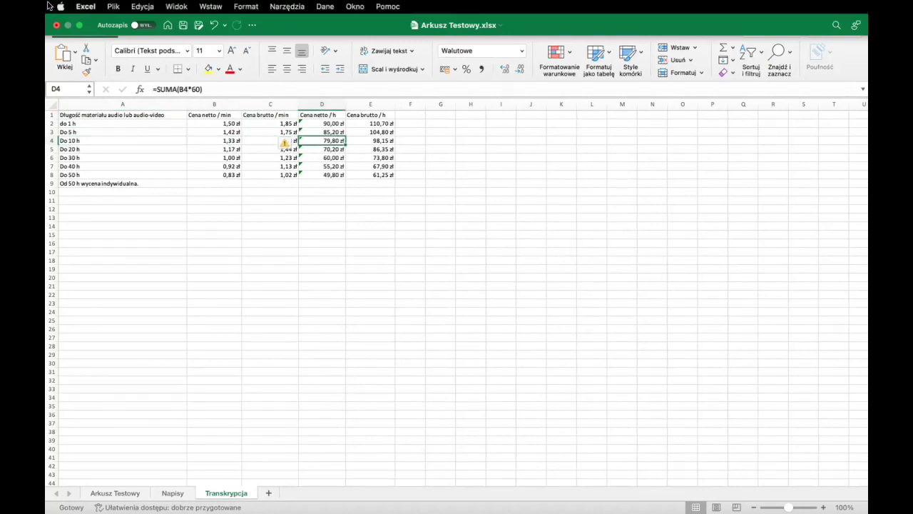
pyautogui.press('Left')
pyautogui.press('Left')
pyautogui.press('Left')
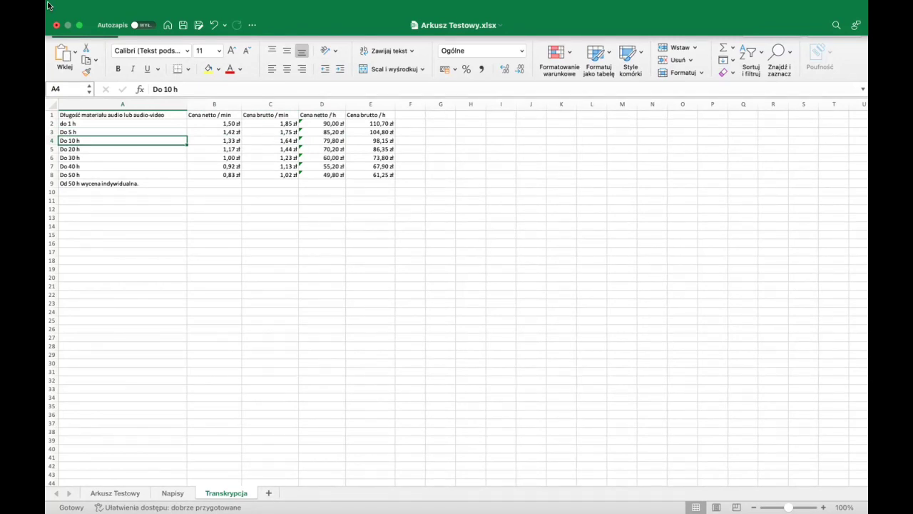
# Jump to the table's top, last filled row and sheet bottom, ending on the note in A9
pyautogui.moveTo(49, 6)
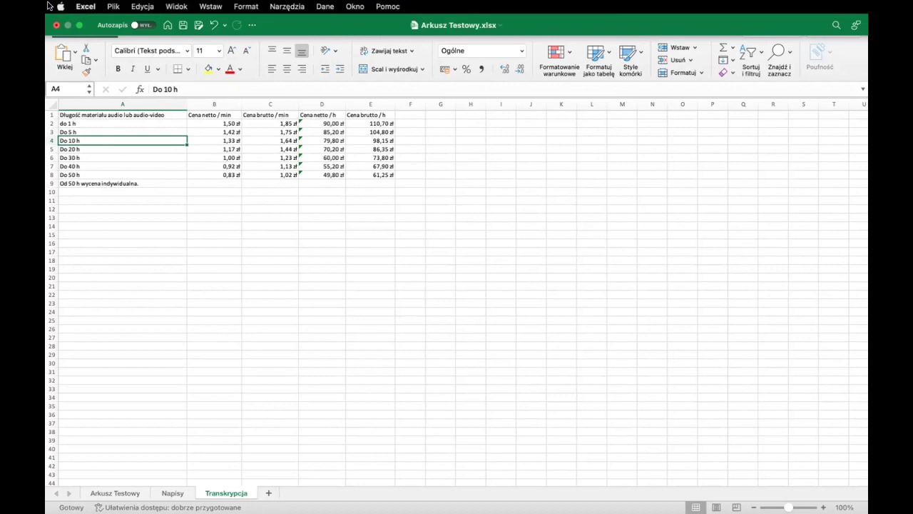
pyautogui.hotkey('ctrl', 'Home')
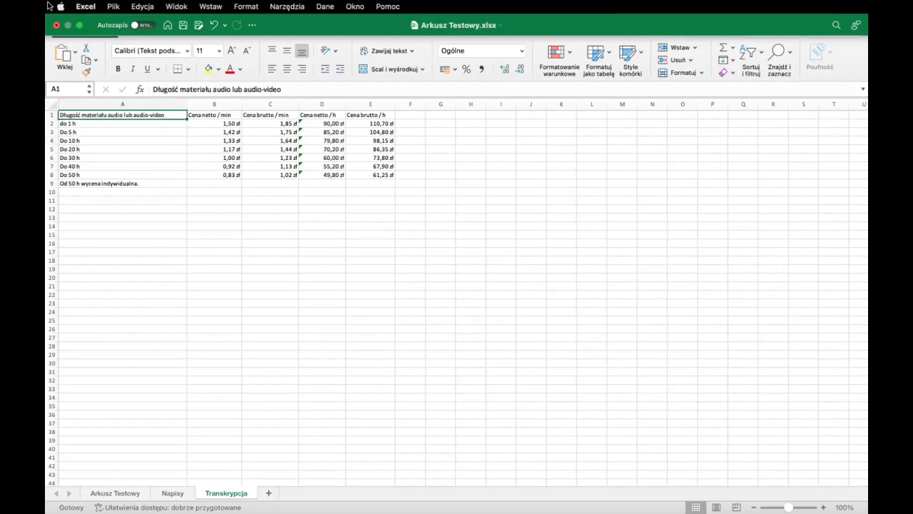
pyautogui.hotkey('ctrl', 'Down')
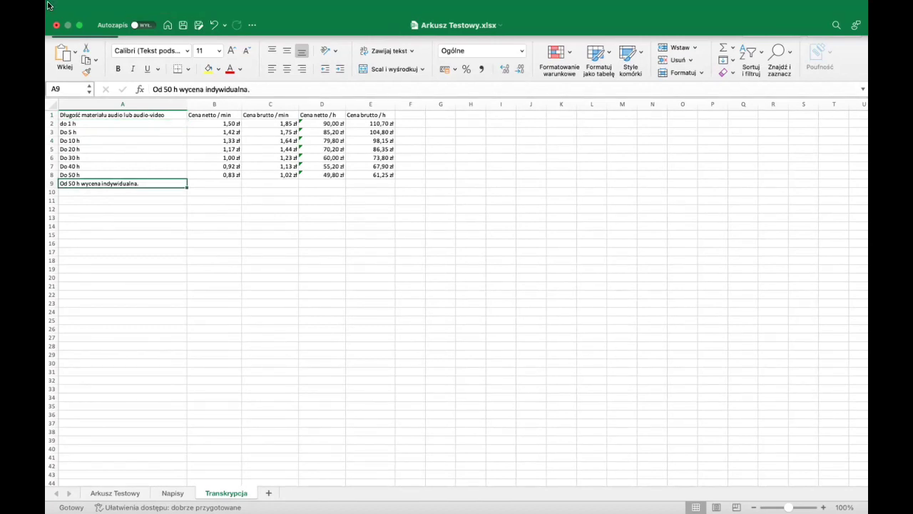
pyautogui.moveTo(48, 6)
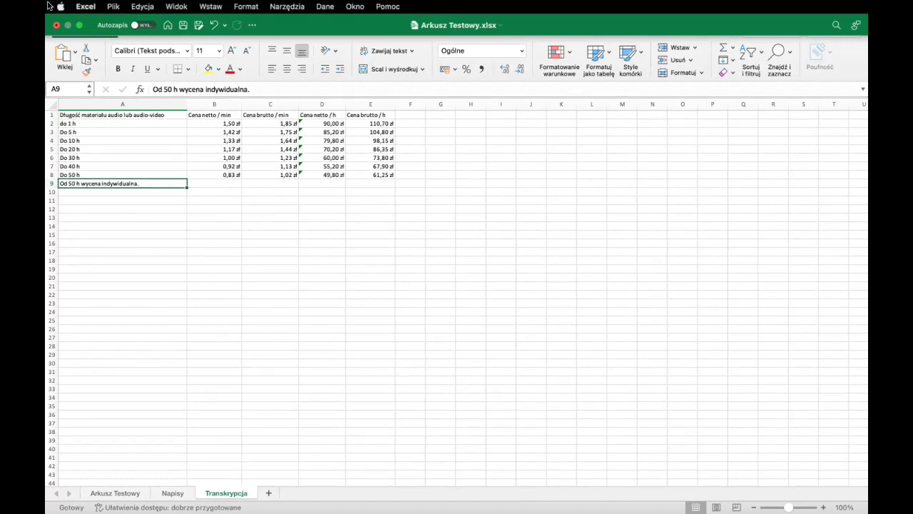
pyautogui.hotkey('ctrl', 'Down')
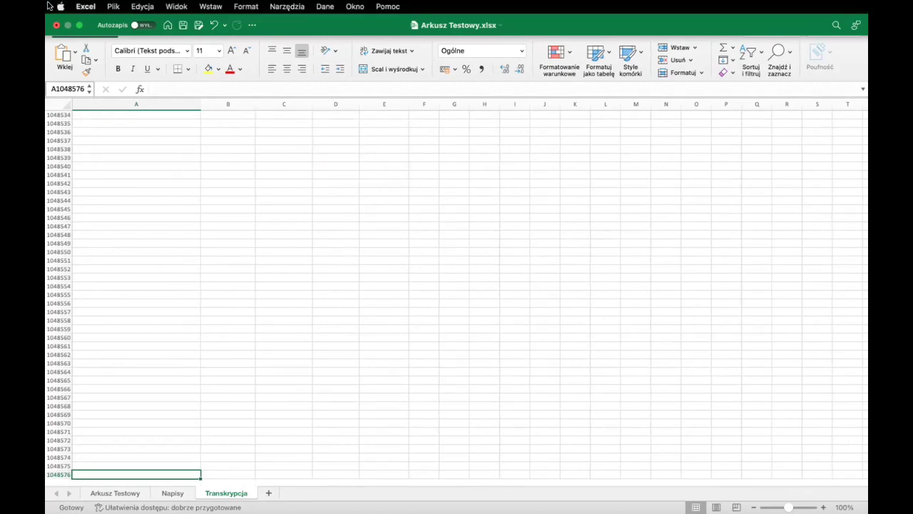
pyautogui.hotkey('ctrl', 'Up')
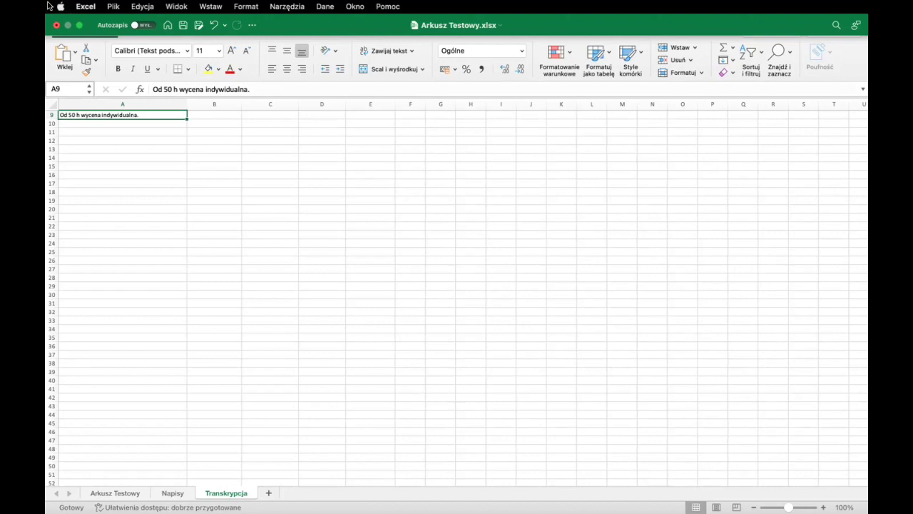
pyautogui.hotkey('ctrl', 'Home')
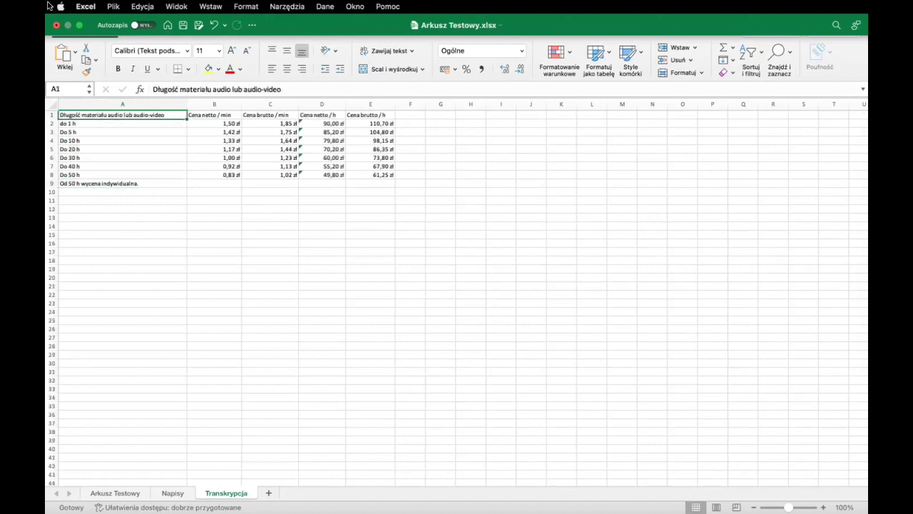
pyautogui.press('Right')
pyautogui.press('Right')
pyautogui.press('Right')
pyautogui.press('Right')
pyautogui.hotkey('ctrl', 'Home')
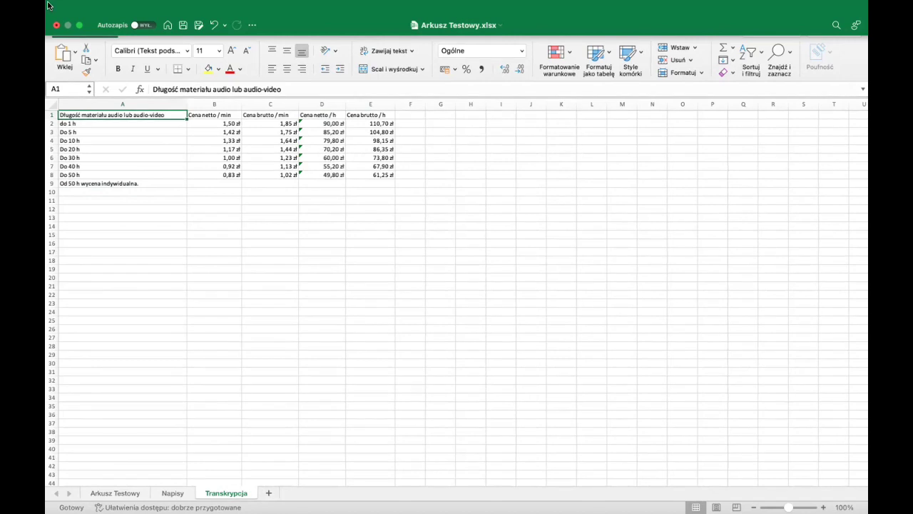
pyautogui.press('Right')
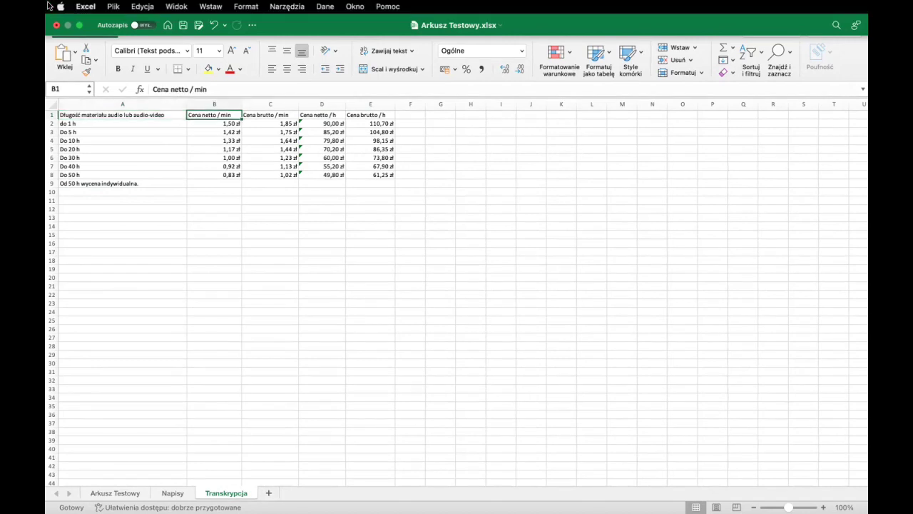
pyautogui.press('Left')
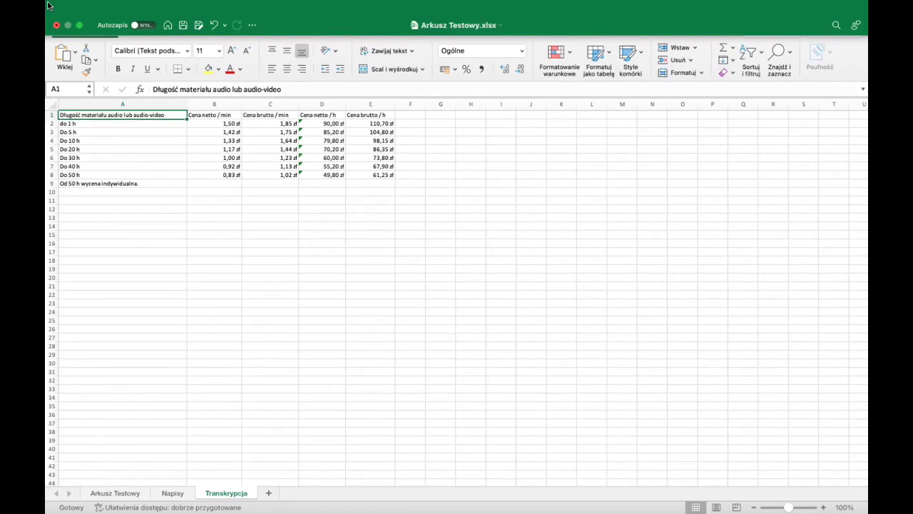
pyautogui.press('Down')
pyautogui.press('Down')
pyautogui.press('Down')
pyautogui.press('Down')
pyautogui.press('Down')
pyautogui.press('Down')
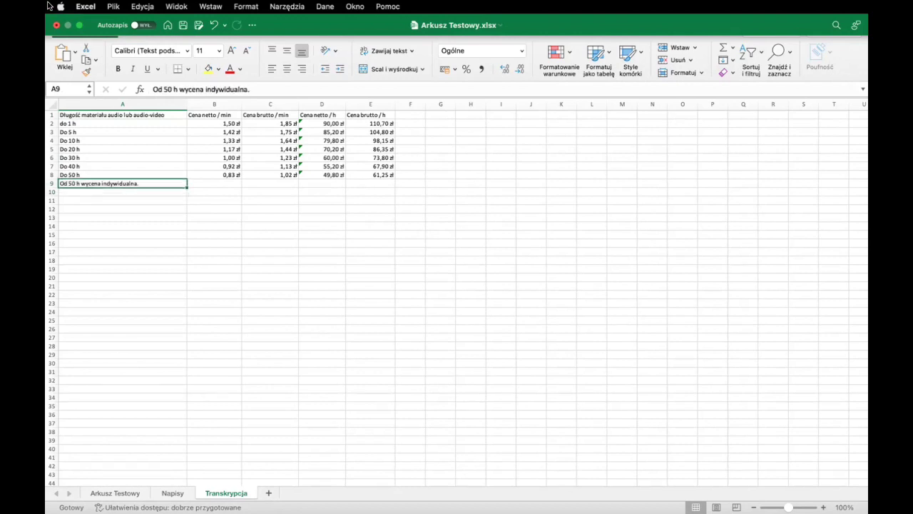
# Copy the individual-pricing note from A9 into A10 twice, removing it each time
pyautogui.press('super+c')
pyautogui.press('Down')
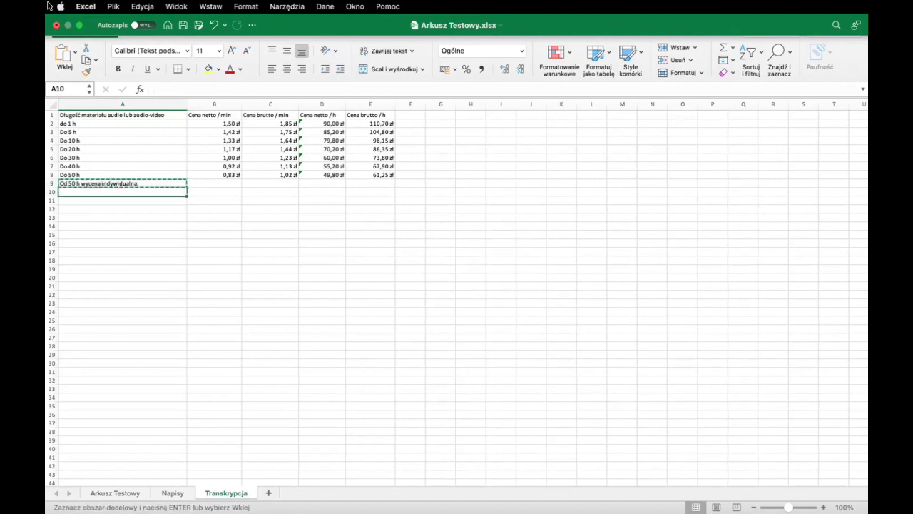
pyautogui.press('super+v')
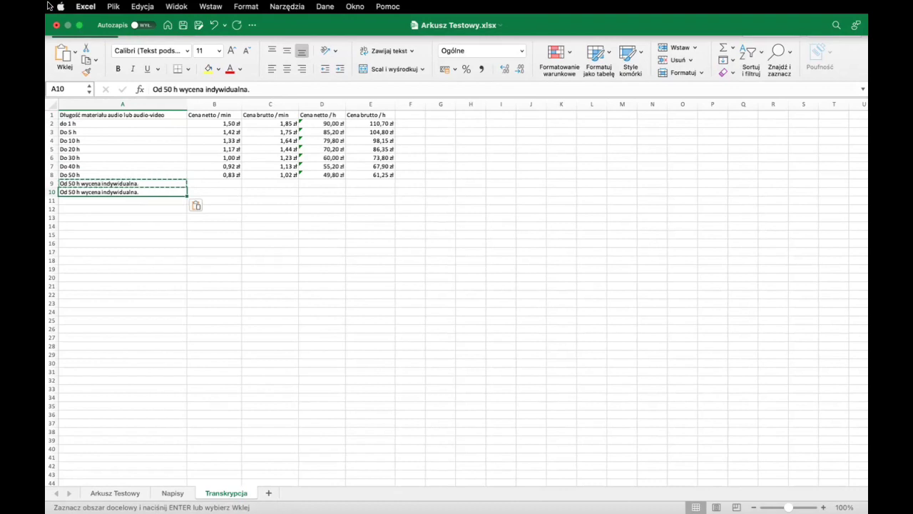
pyautogui.press('Up')
pyautogui.press('Down')
pyautogui.press('Delete')
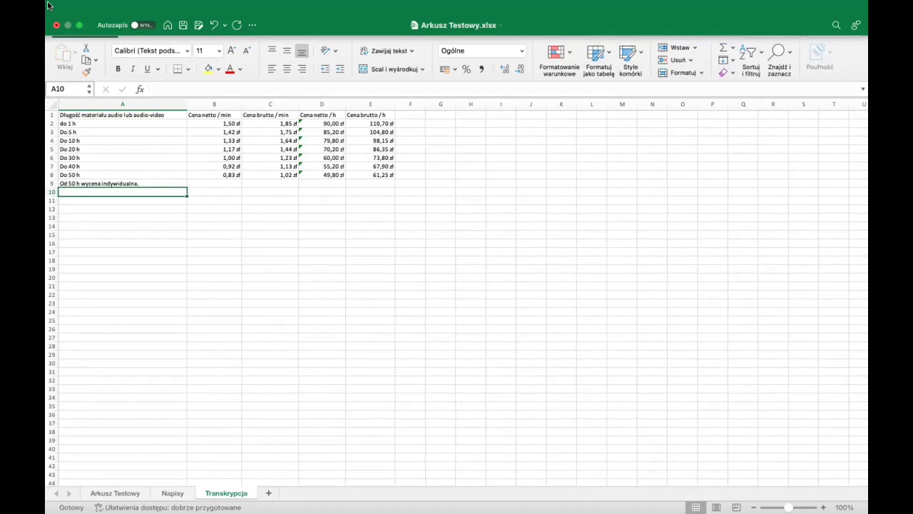
pyautogui.press('Up')
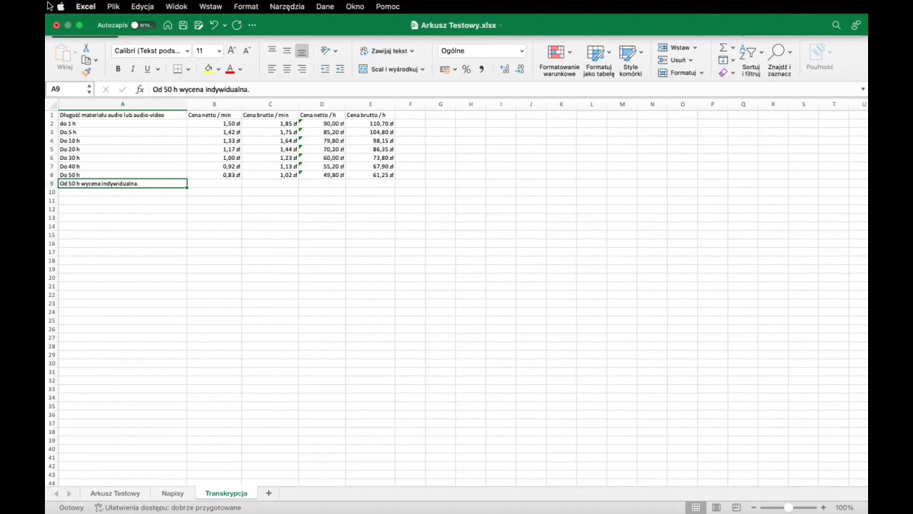
pyautogui.press('super+c')
pyautogui.press('Down')
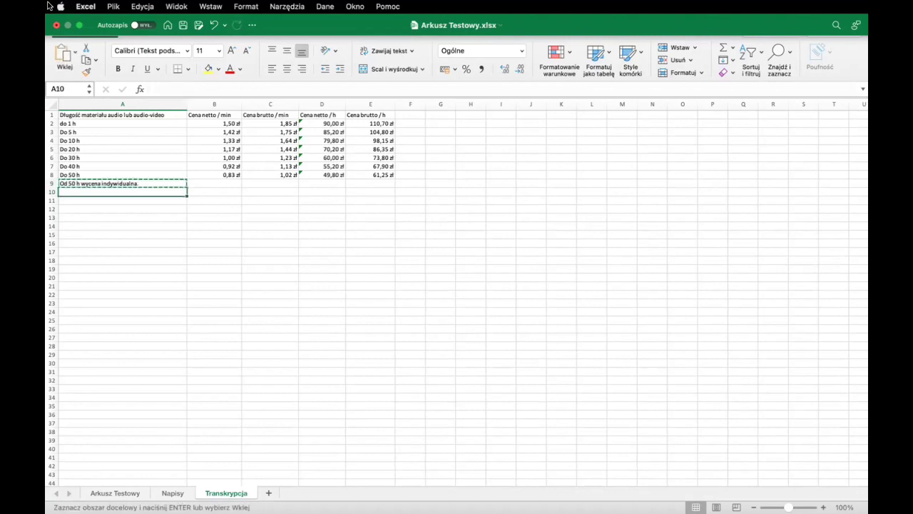
pyautogui.press('super+v')
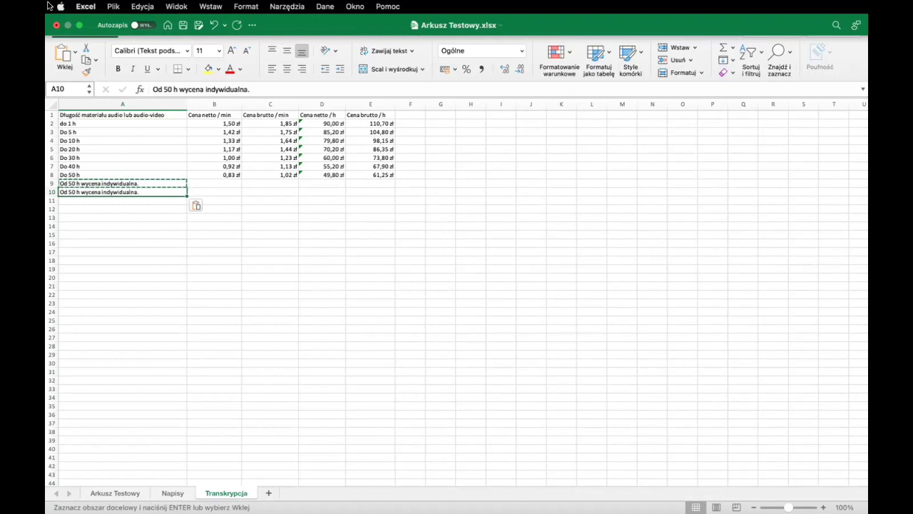
pyautogui.press('super+z')
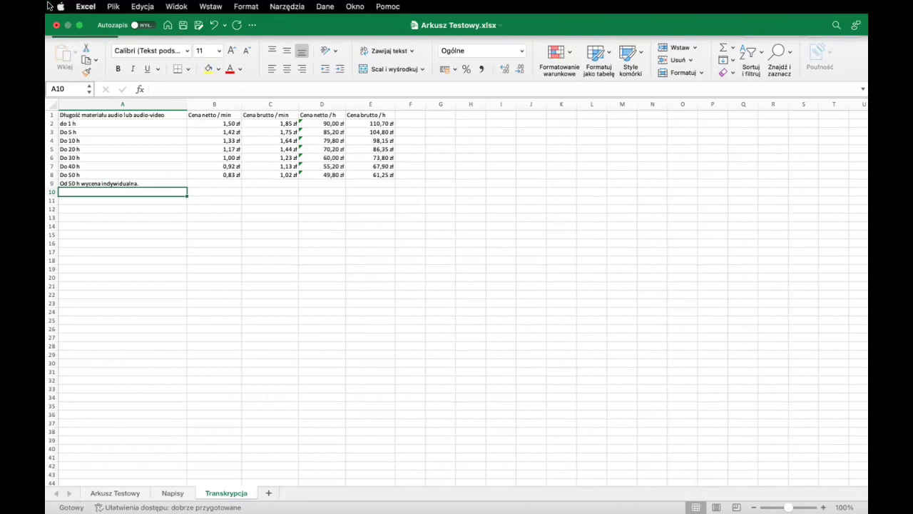
# Move between cell A1 and the sheet's last used cell, returning to A1
pyautogui.press('Up')
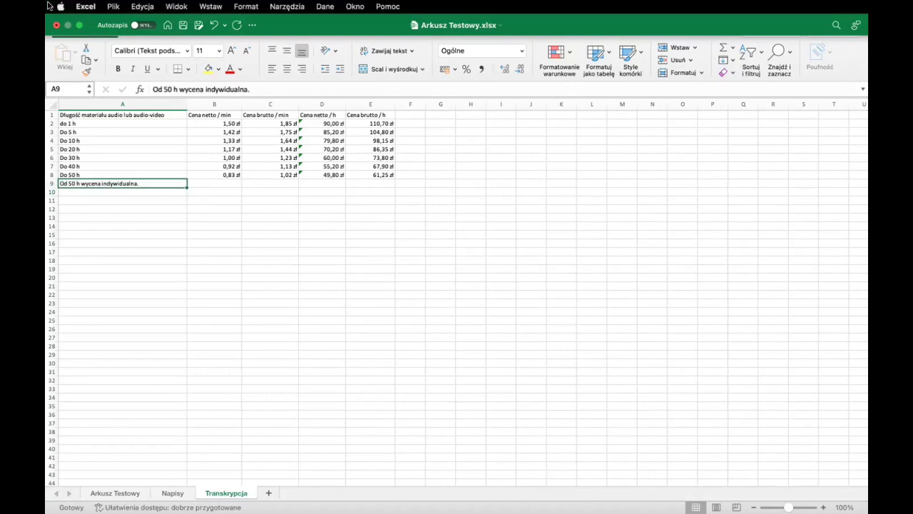
pyautogui.press('super+Up')
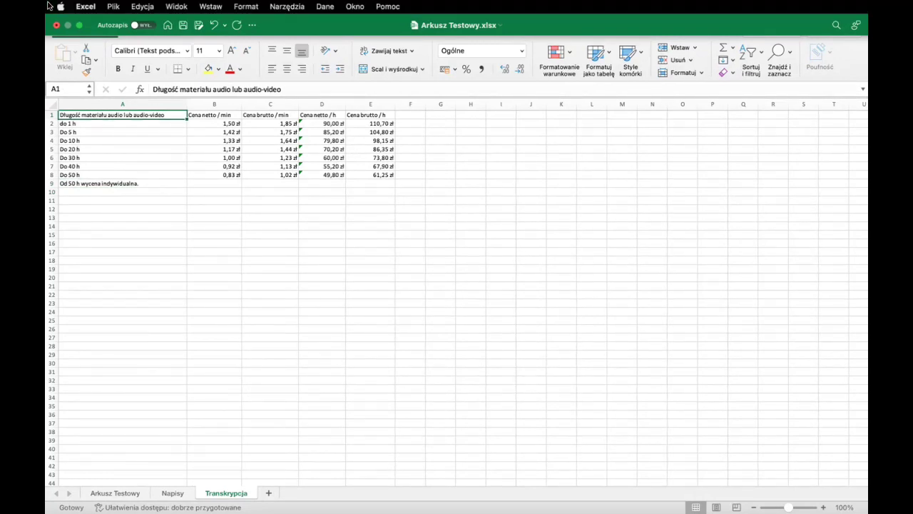
pyautogui.hotkey('ctrl', 'End')
pyautogui.hotkey('ctrl', 'Home')
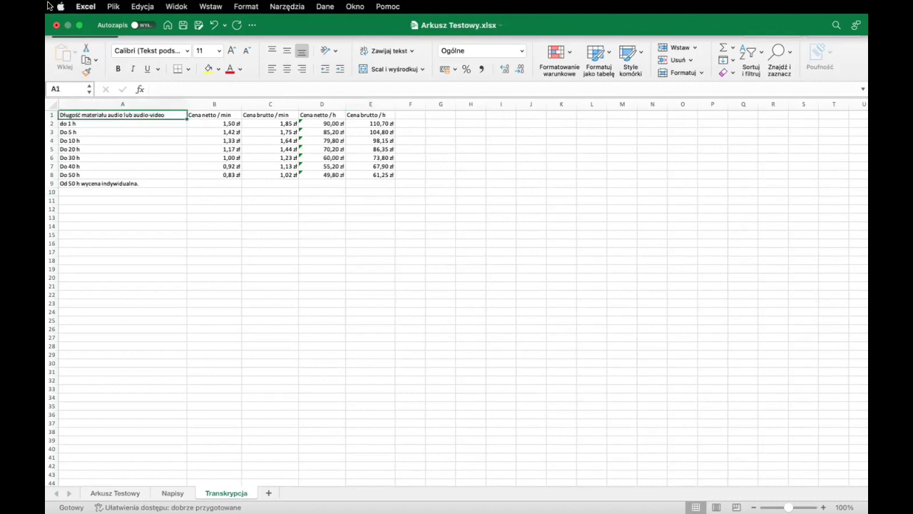
pyautogui.hotkey('ctrl', 'End')
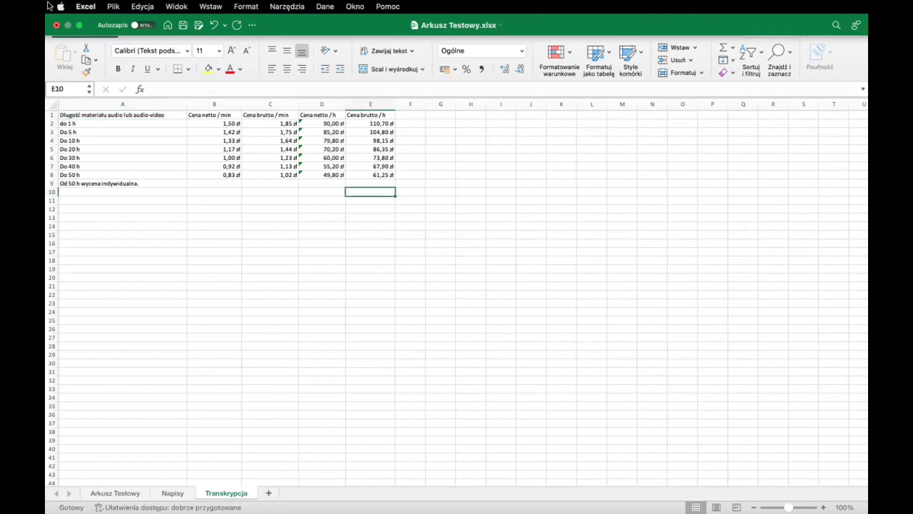
pyautogui.press('Left')
pyautogui.press('Right')
pyautogui.press('Home')
pyautogui.press('Up')
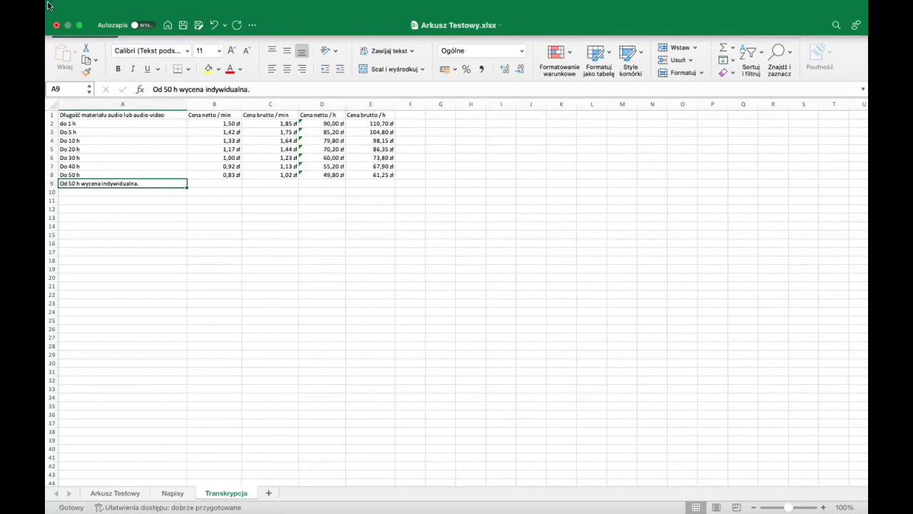
pyautogui.press('Down')
pyautogui.press('Right')
pyautogui.press('Right')
pyautogui.press('Right')
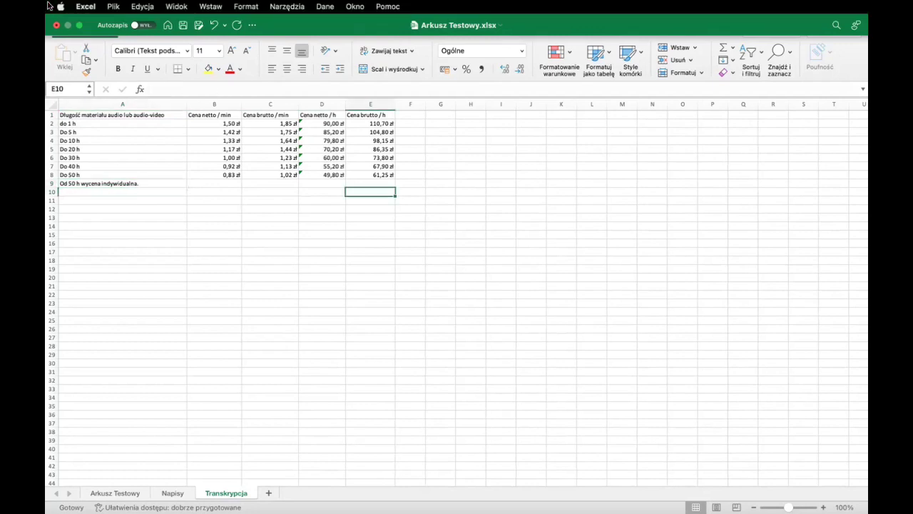
pyautogui.hotkey('ctrl', 'Home')
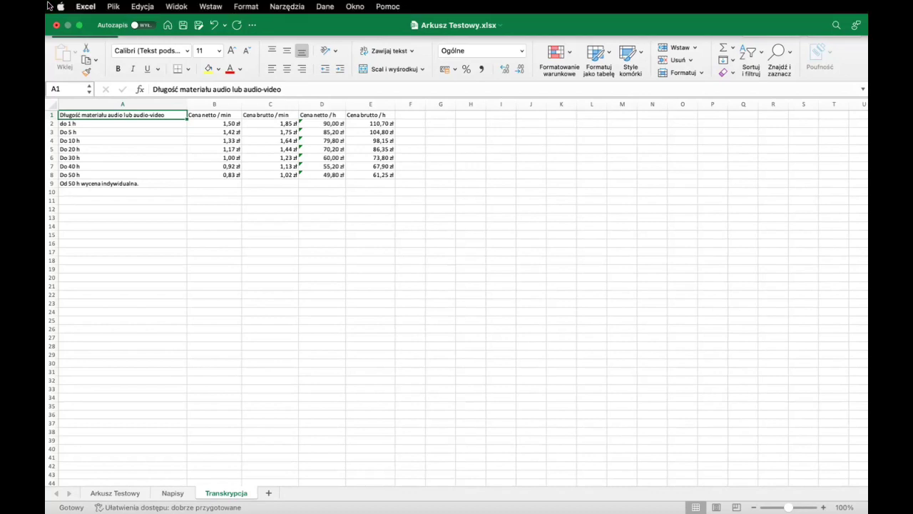
# Switch between the Napisy and Transkrypcja sheets, then go to Arkusz Testowy
pyautogui.hotkey('ctrl', 'pageup')
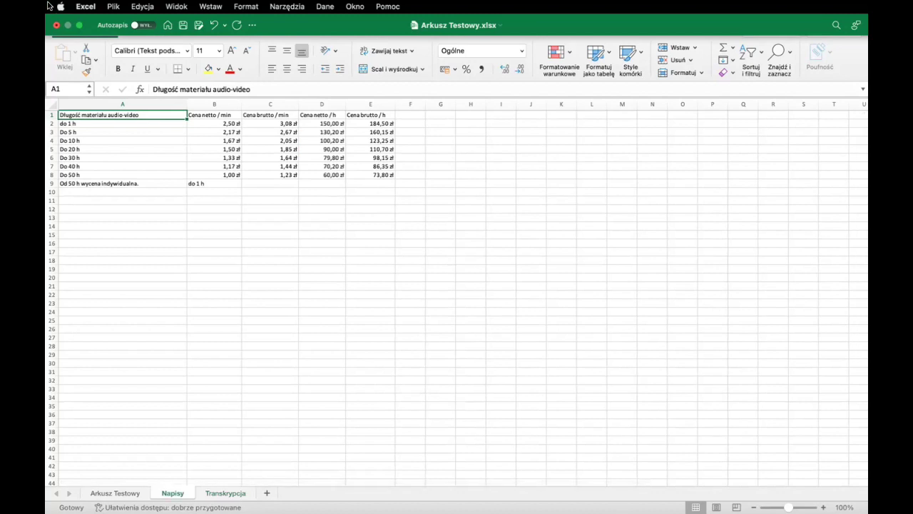
pyautogui.hotkey('ctrl', 'pagedown')
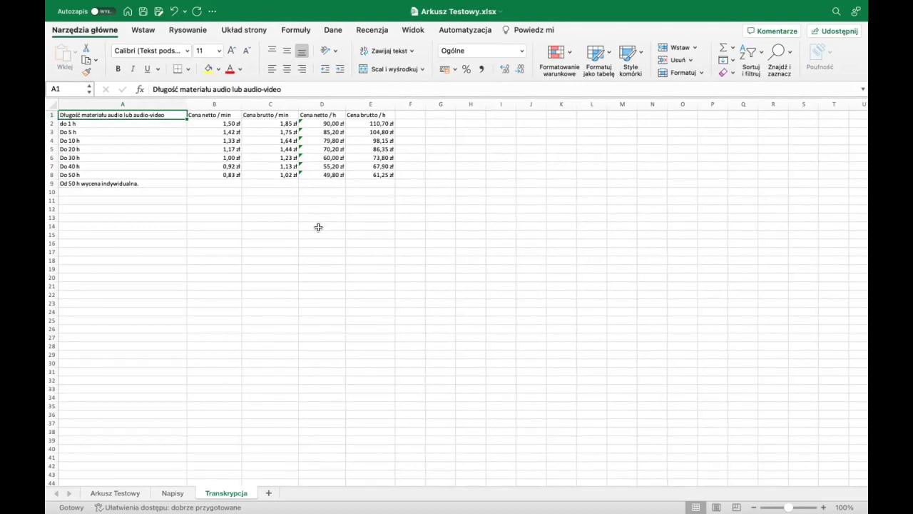
pyautogui.hotkey('ctrl', 'pageup')
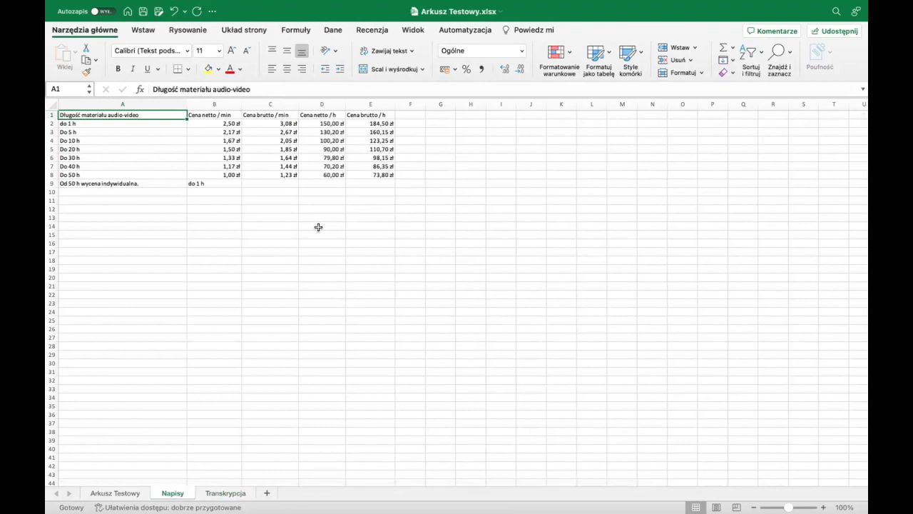
pyautogui.hotkey('ctrl', 'pagedown')
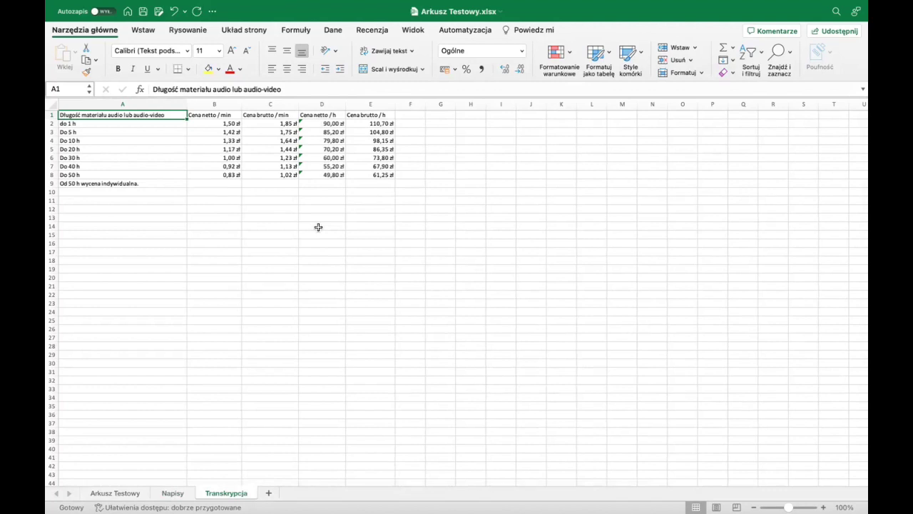
pyautogui.hotkey('ctrl', 'pageup')
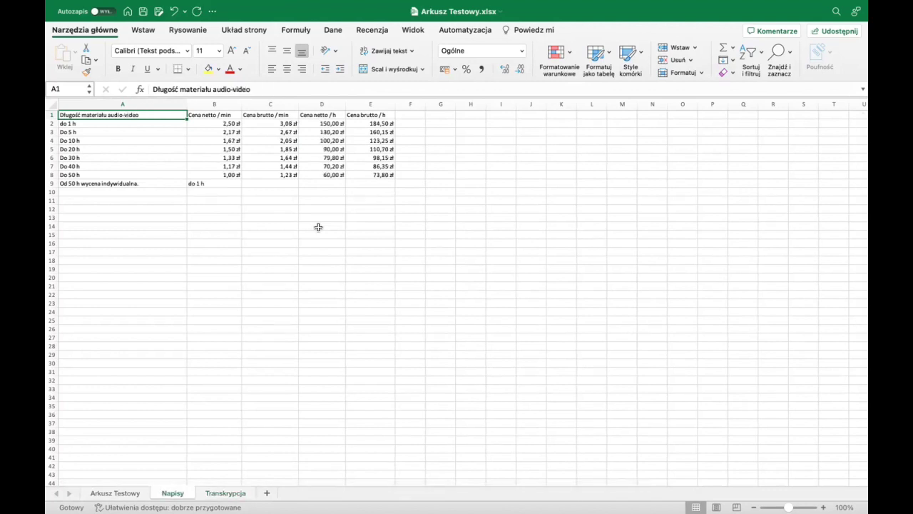
pyautogui.hotkey('ctrl', 'pageup')
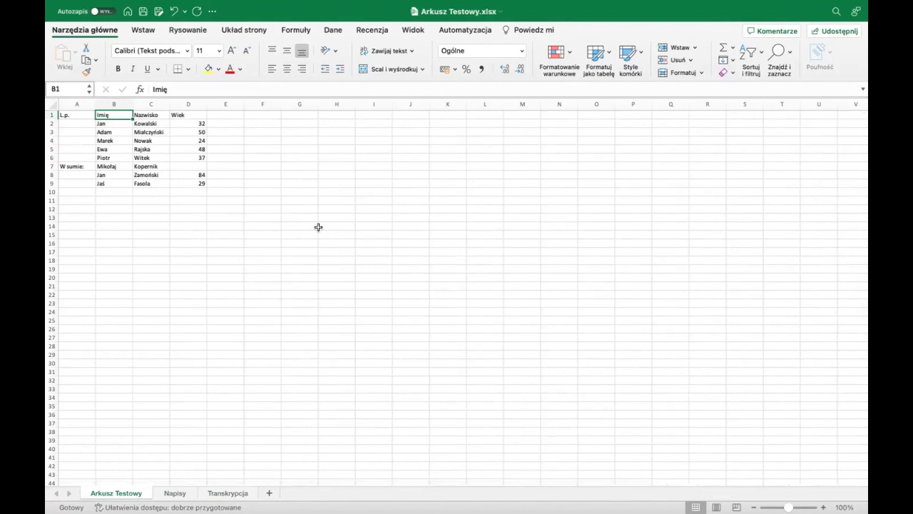
pyautogui.press('Down')
pyautogui.press('Up')
pyautogui.press('Right')
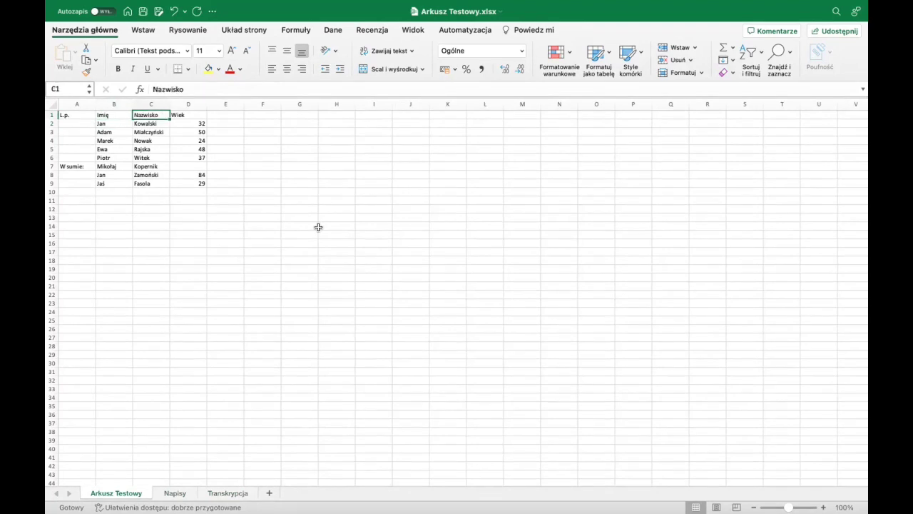
pyautogui.press('Left')
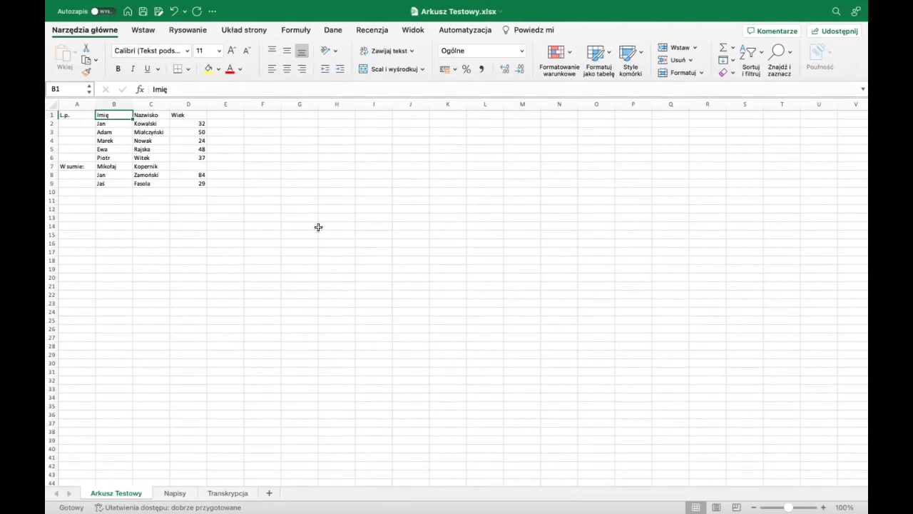
pyautogui.press('Down')
pyautogui.press('Down')
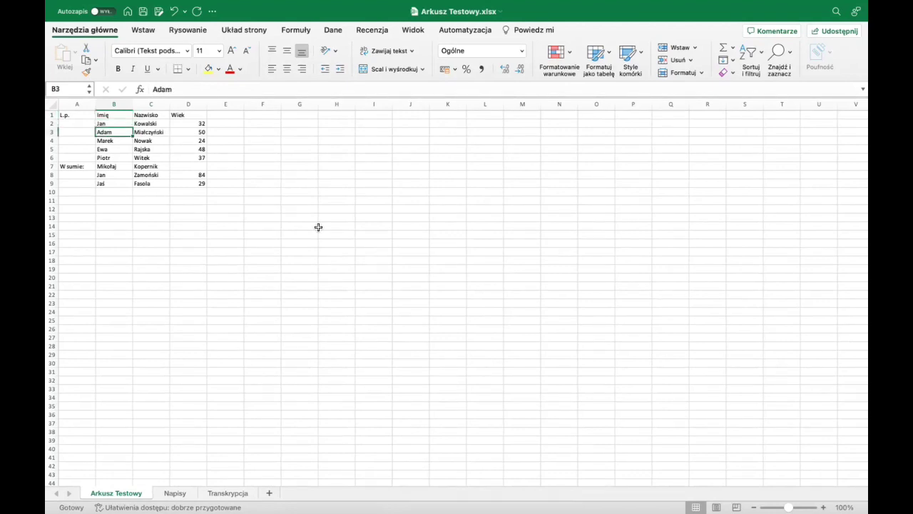
pyautogui.press('Up')
pyautogui.press('Up')
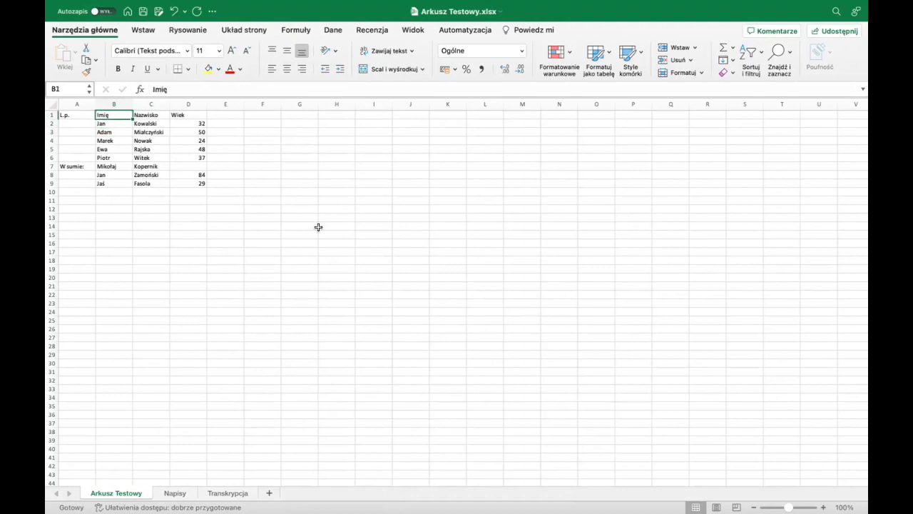
pyautogui.press('Right')
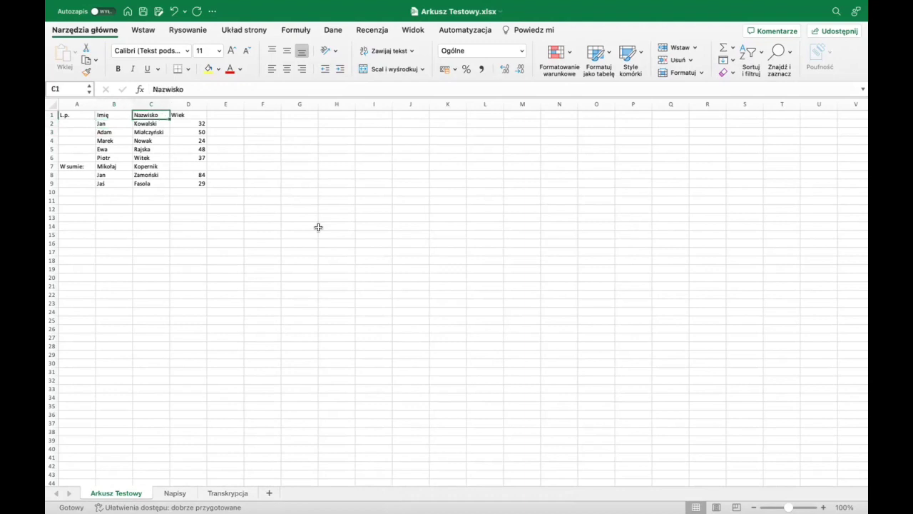
pyautogui.press('Left')
pyautogui.press('Down')
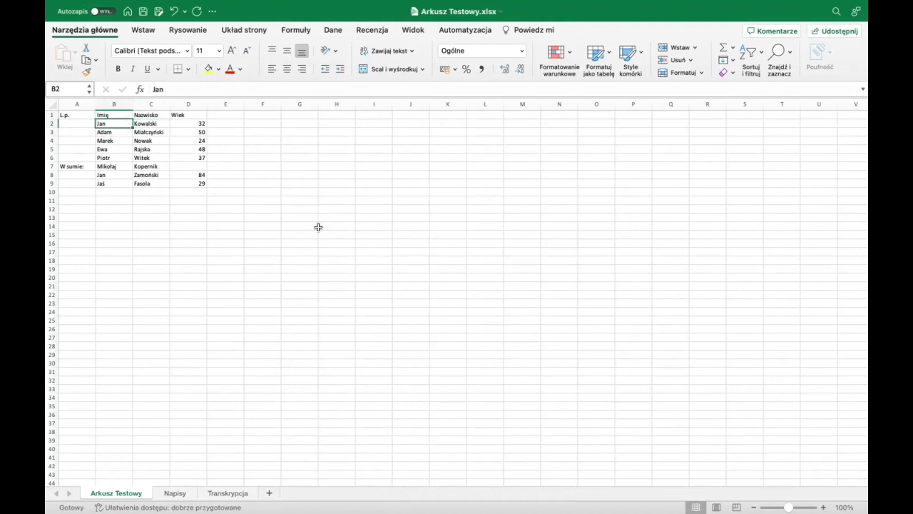
pyautogui.press('Right')
pyautogui.press('Right')
pyautogui.press('Up')
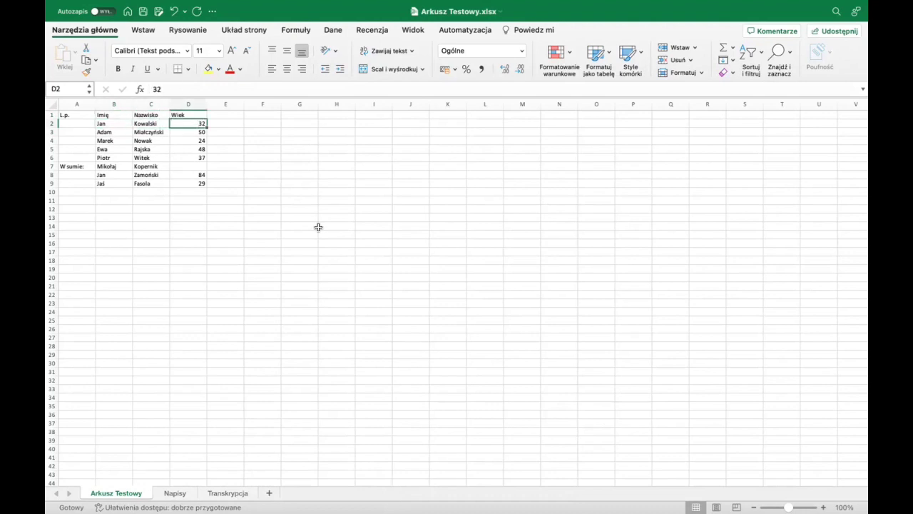
pyautogui.press('Left')
pyautogui.press('Down')
pyautogui.press('Left')
pyautogui.press('Left')
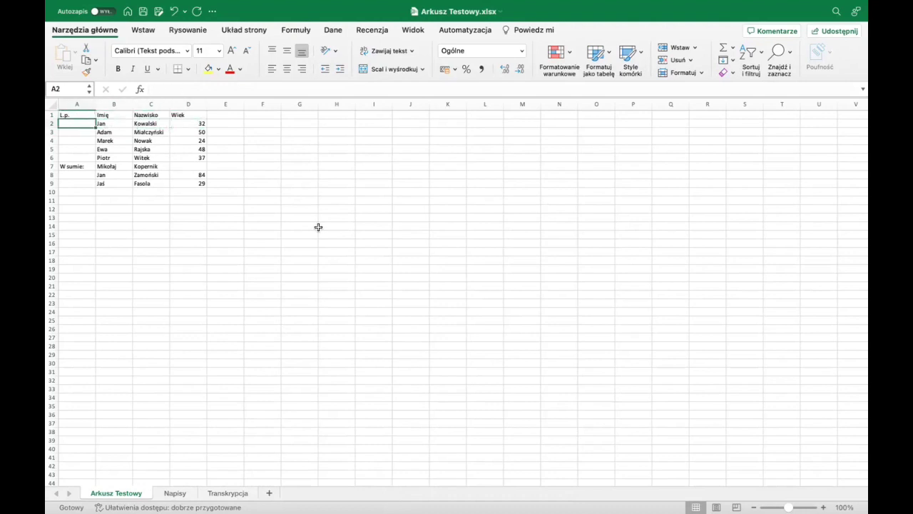
pyautogui.press('Up')
pyautogui.press('Down')
pyautogui.press('Up')
pyautogui.press('Down')
# Enter 1 in cell A2 as the first L.p. number beside Jan Kowalski
pyautogui.write('1')
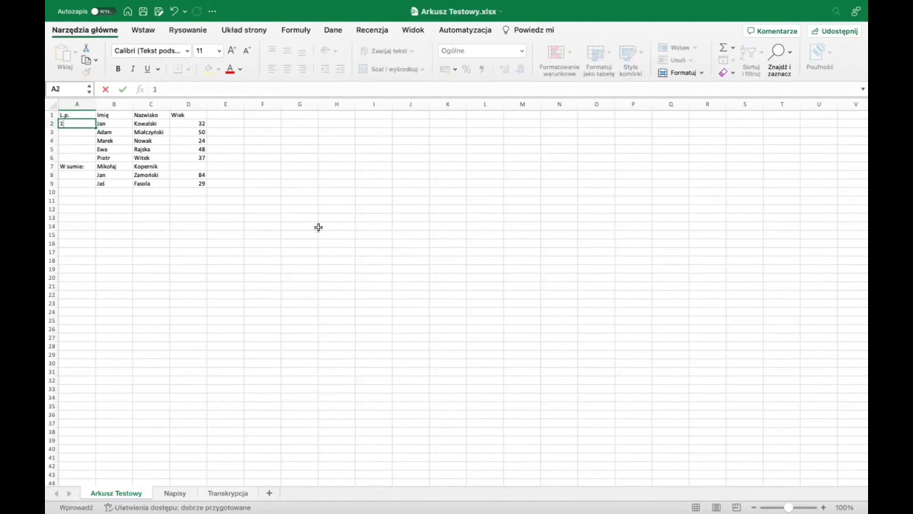
pyautogui.click(106, 121)
pyautogui.click(71, 121)
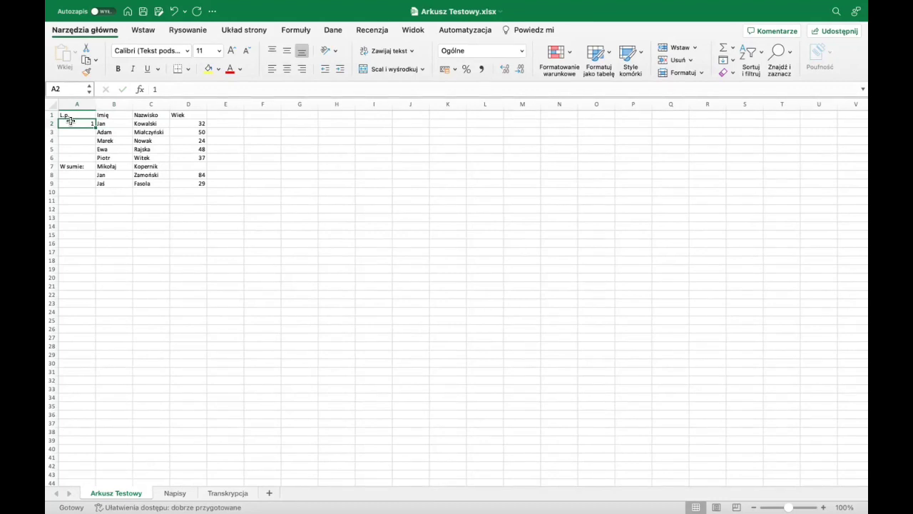
pyautogui.press('Up')
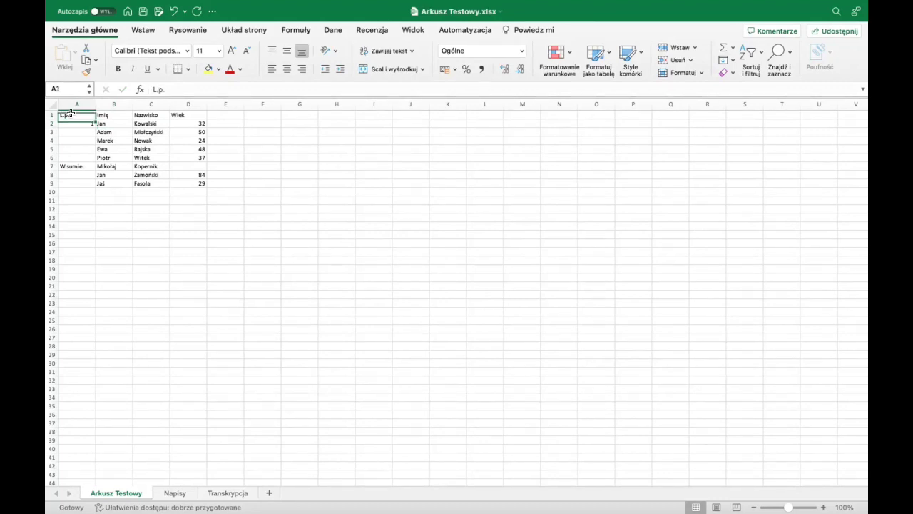
pyautogui.press('Down')
pyautogui.click(71, 129)
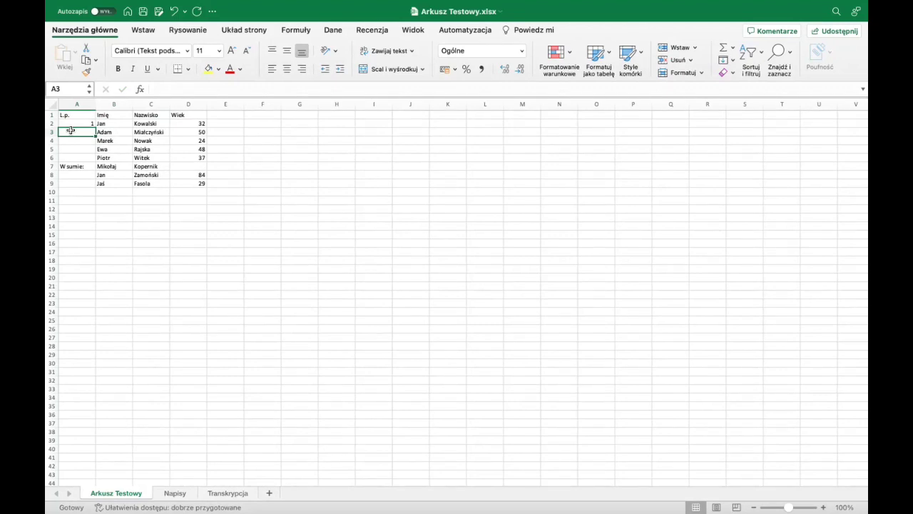
# Enter =A2+1 in A3, copy it, and select A4:A7 as the paste range
pyautogui.write('=')
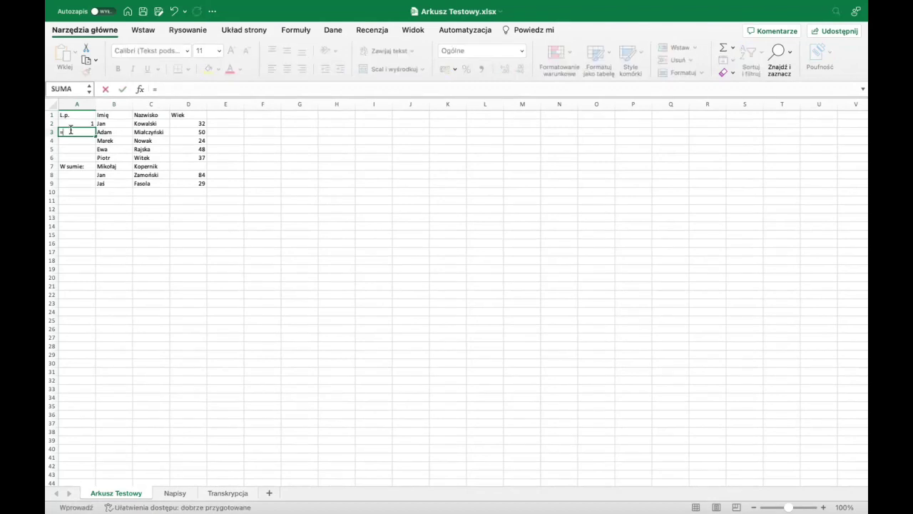
pyautogui.write('A2')
pyautogui.write('+1')
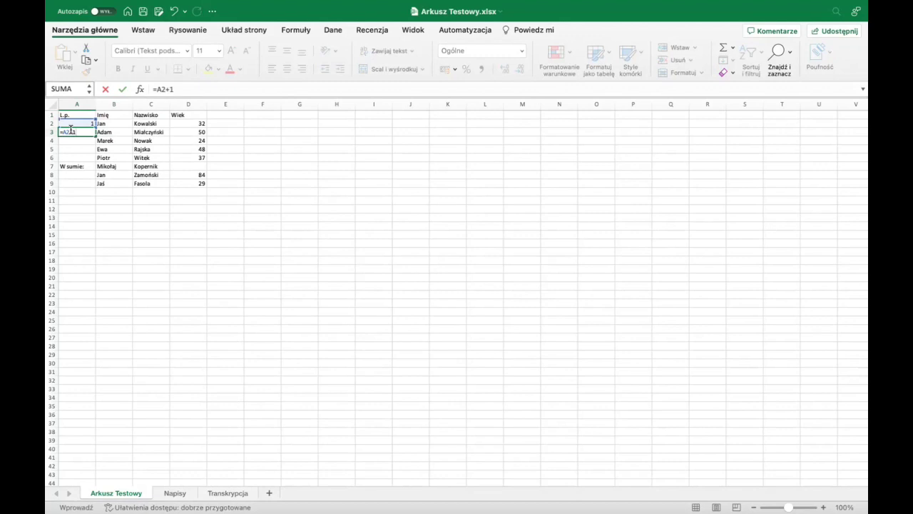
pyautogui.press('Tab')
pyautogui.click(70, 130)
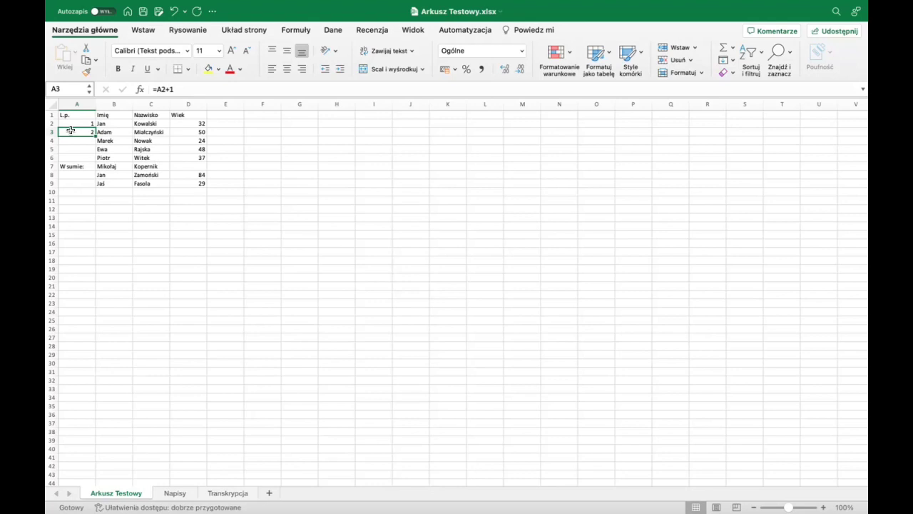
pyautogui.press('super+c')
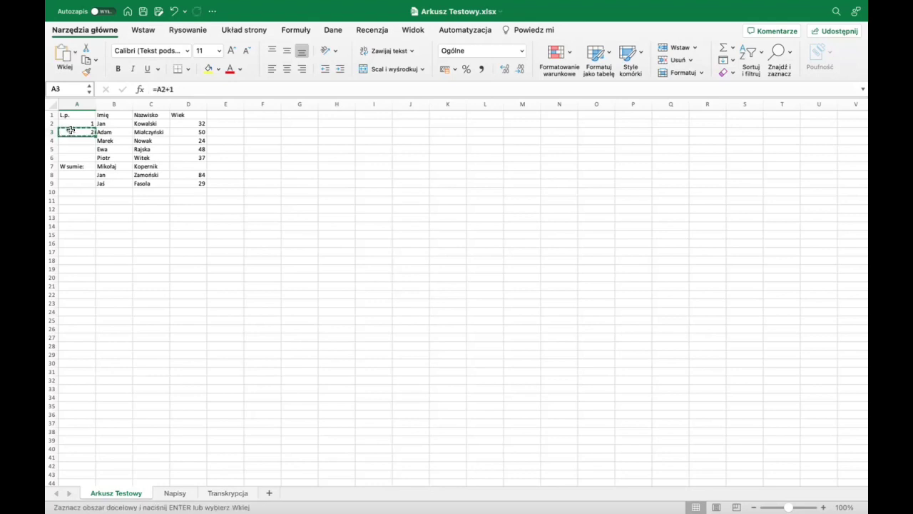
pyautogui.click(71, 138)
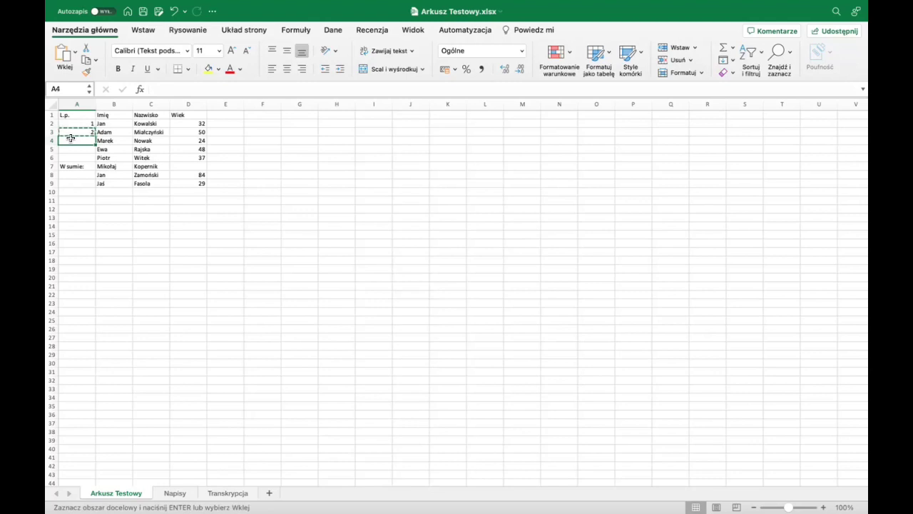
pyautogui.moveTo(71, 137); pyautogui.dragTo(75, 167)
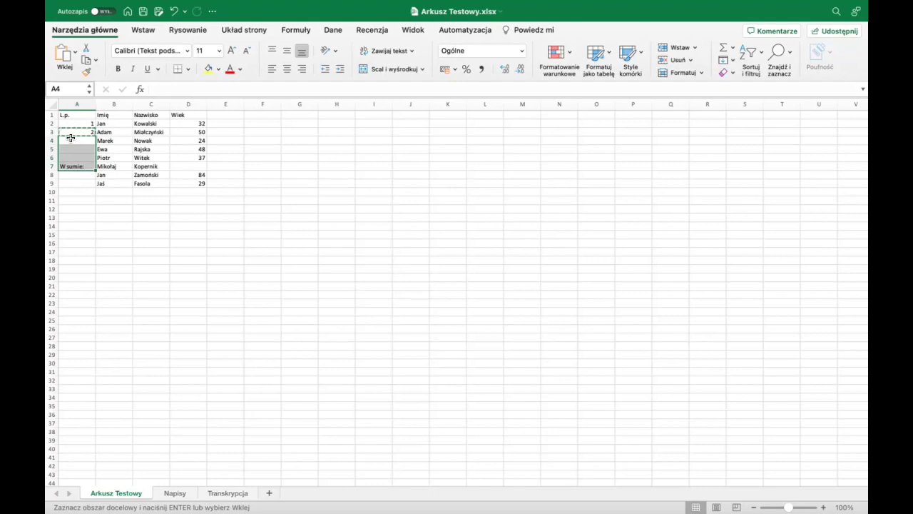
# Paste the =A2+1 numbering formula into A4:A7 and check each numbered cell
pyautogui.press('super+v')
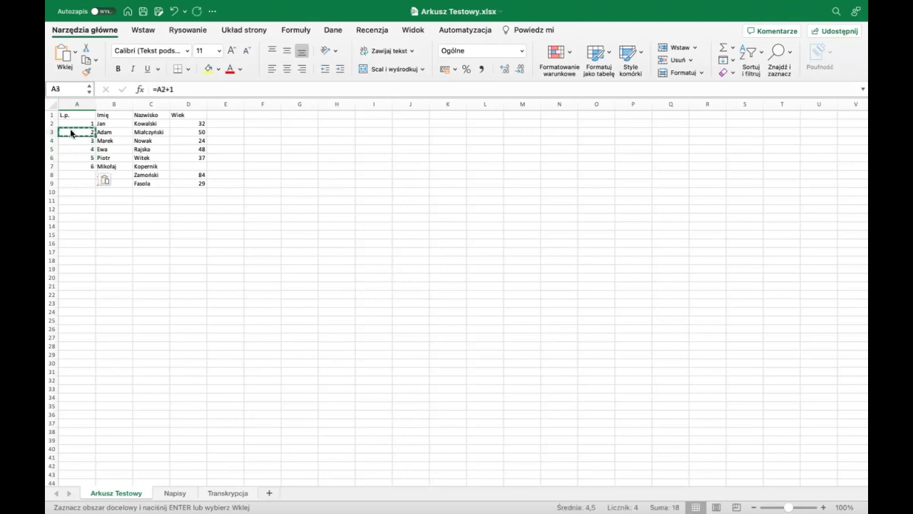
pyautogui.click(71, 132)
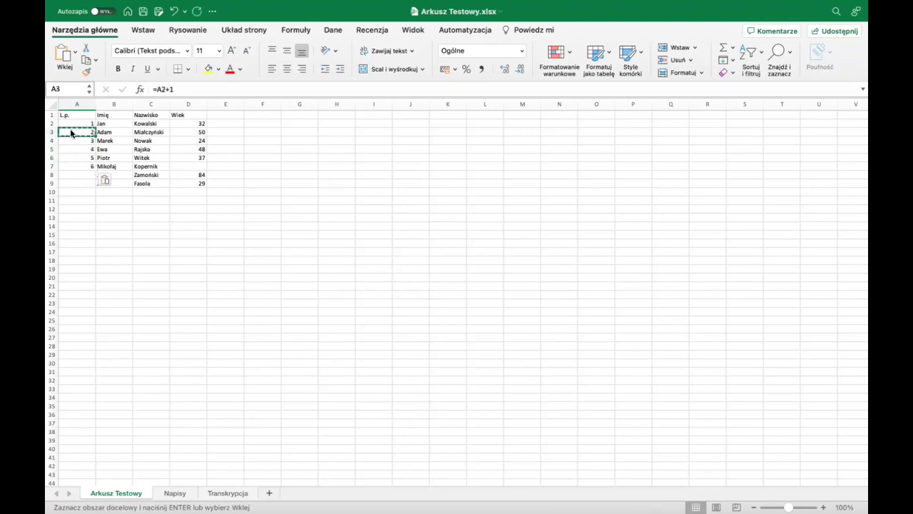
pyautogui.click(71, 140)
pyautogui.click(70, 149)
pyautogui.click(71, 155)
pyautogui.click(71, 167)
pyautogui.click(71, 173)
pyautogui.click(71, 165)
pyautogui.click(107, 165)
pyautogui.click(71, 165)
pyautogui.click(70, 157)
pyautogui.click(71, 148)
pyautogui.click(71, 140)
pyautogui.click(71, 130)
# Check the Wiek ages (37, empty D7, 84, 29) and select D10 for the total
pyautogui.click(107, 131)
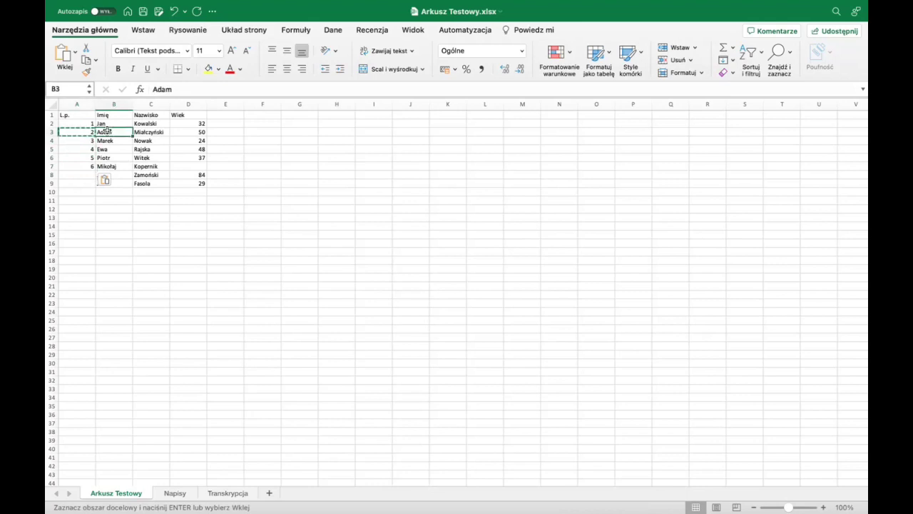
pyautogui.click(146, 131)
pyautogui.click(181, 131)
pyautogui.click(182, 123)
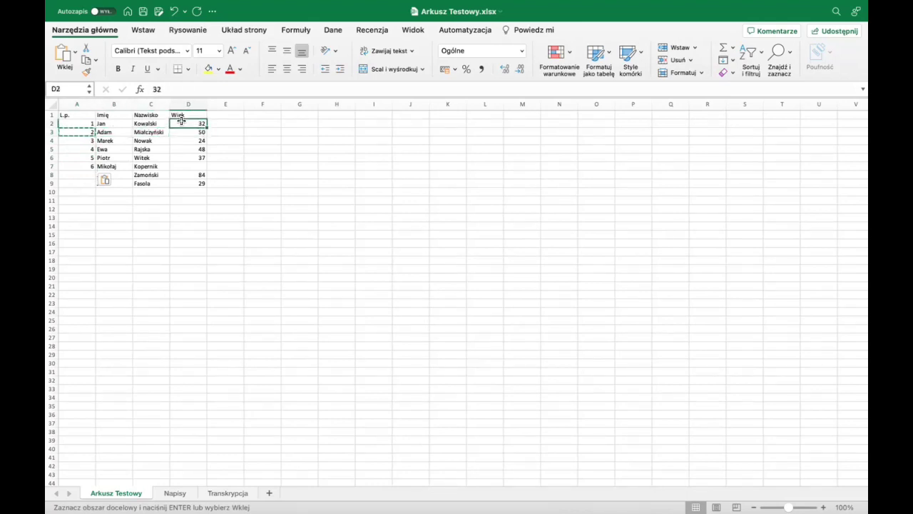
pyautogui.click(179, 114)
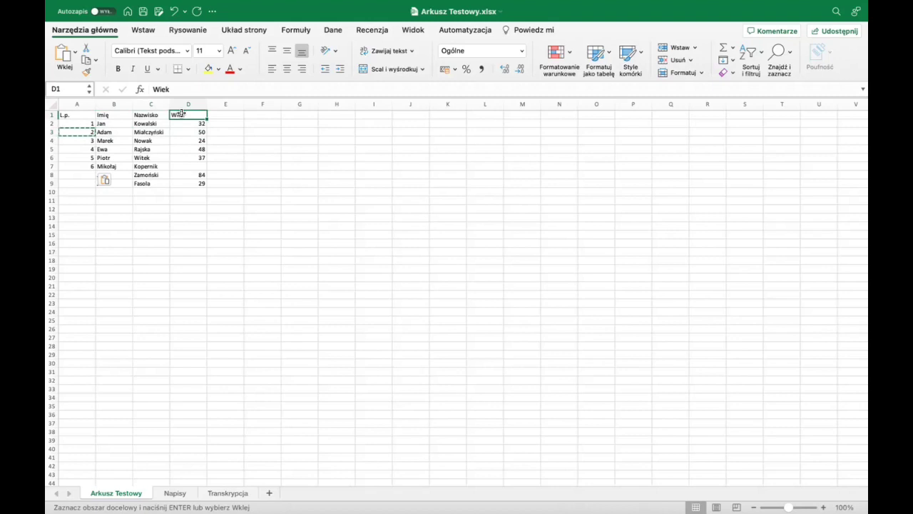
pyautogui.click(181, 156)
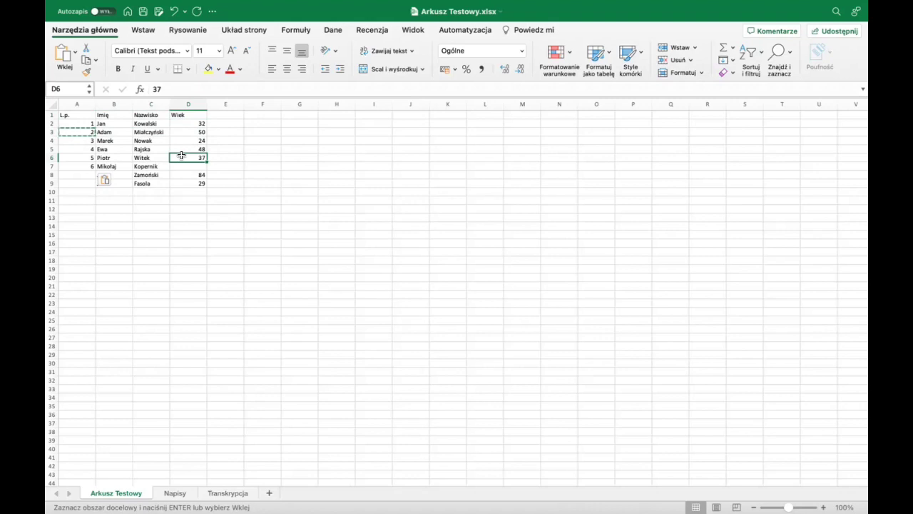
pyautogui.click(181, 164)
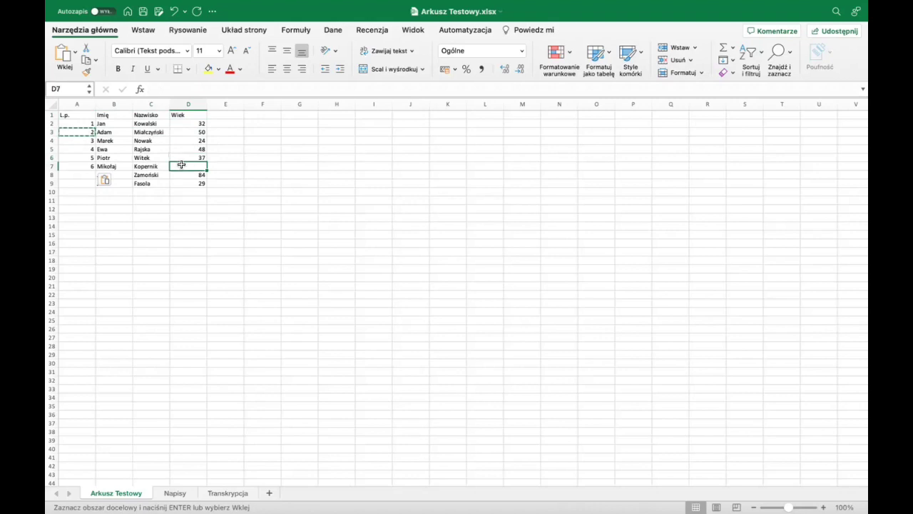
pyautogui.click(182, 172)
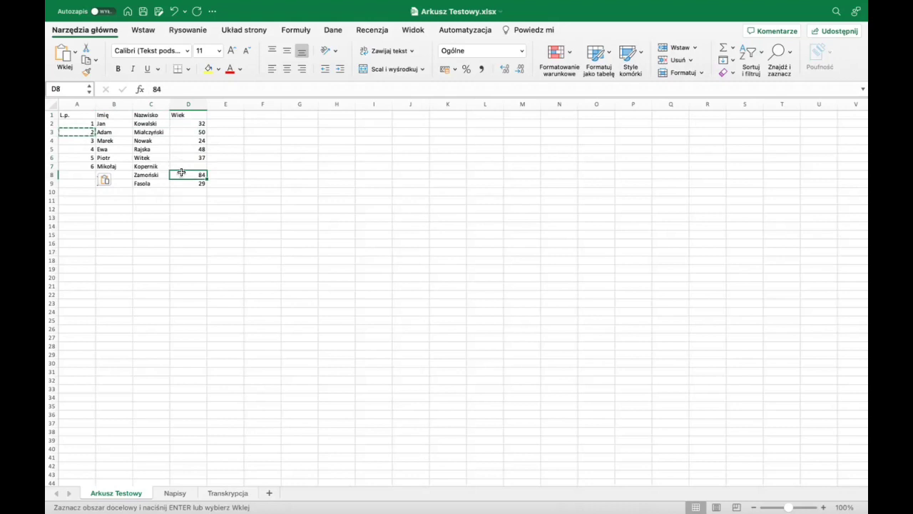
pyautogui.click(181, 164)
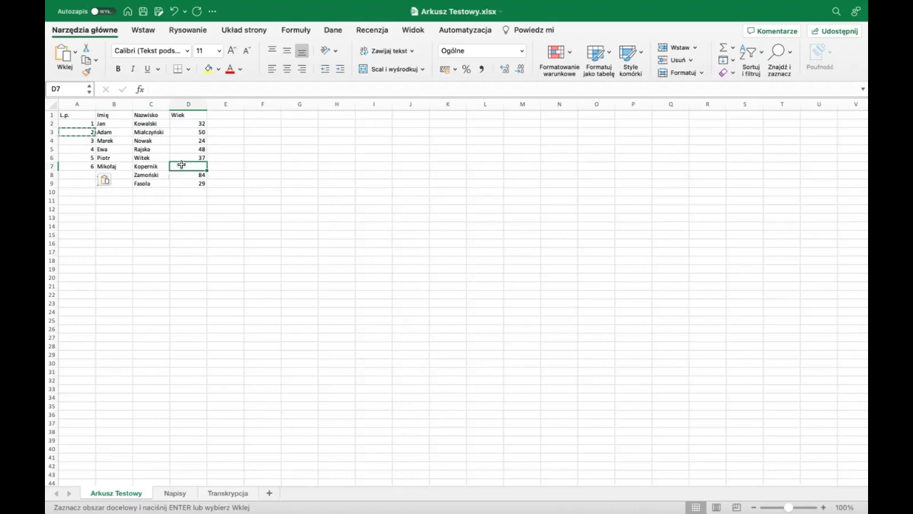
pyautogui.click(181, 173)
pyautogui.click(181, 182)
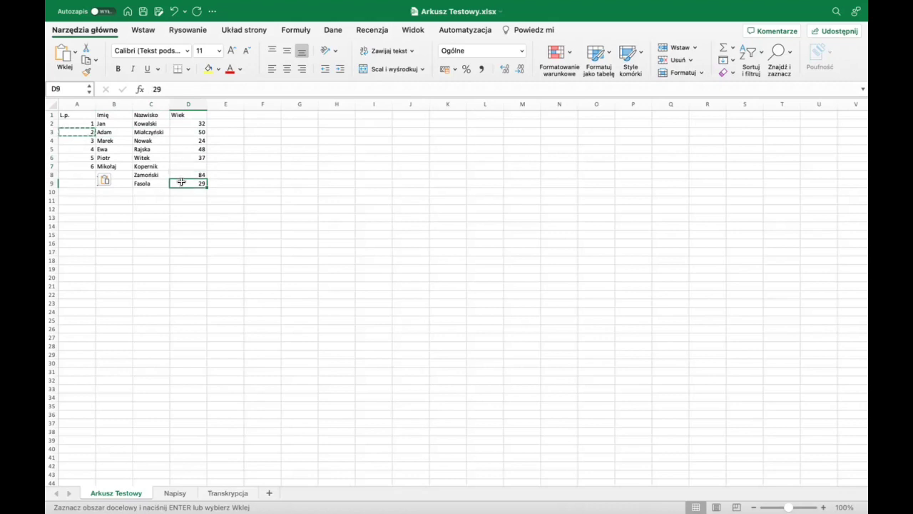
pyautogui.click(151, 183)
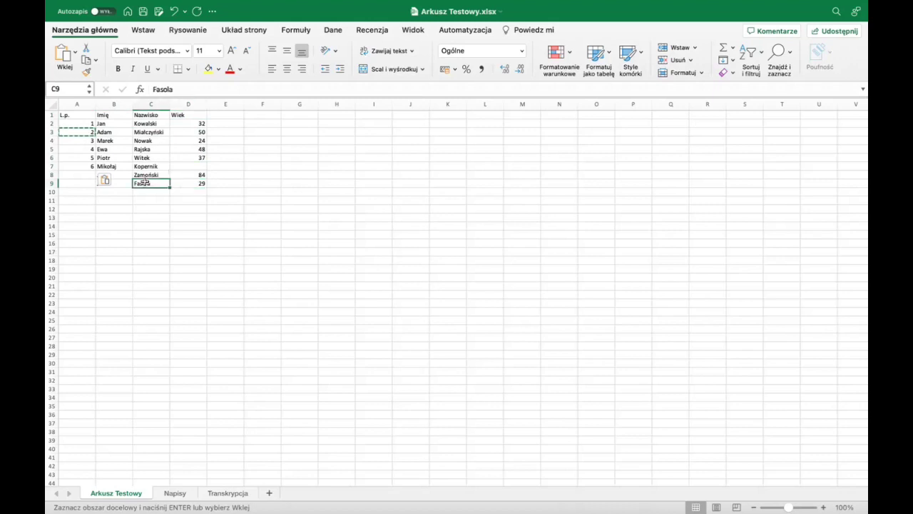
pyautogui.click(181, 183)
pyautogui.click(181, 189)
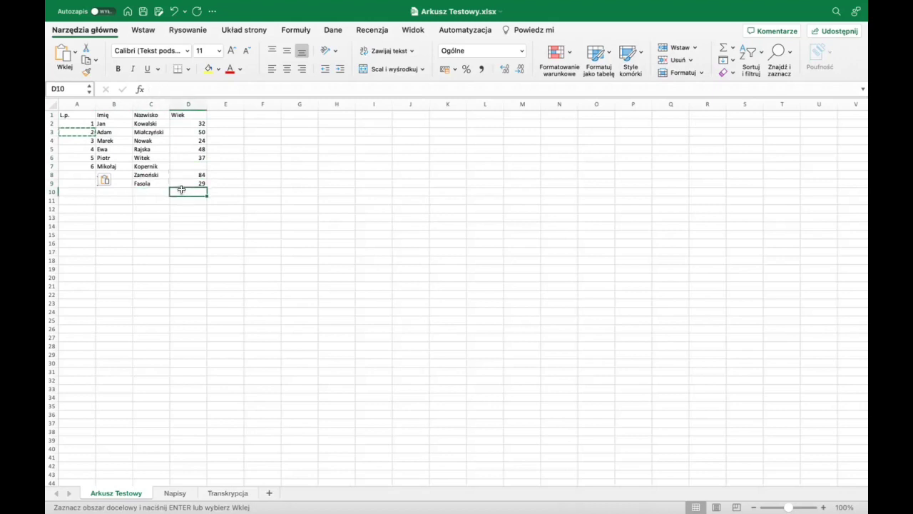
# Total the ages with =SUMA(D2:D9) in D10, giving 304
pyautogui.write('=')
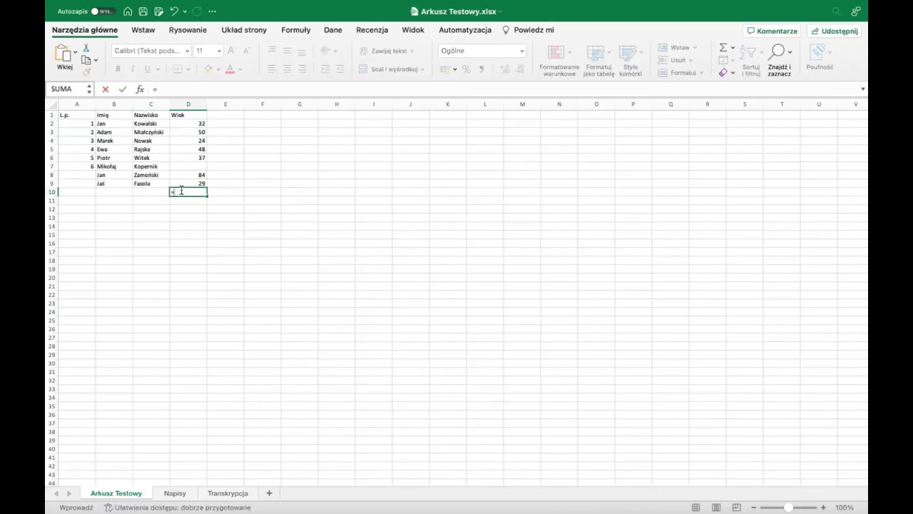
pyautogui.write('suma')
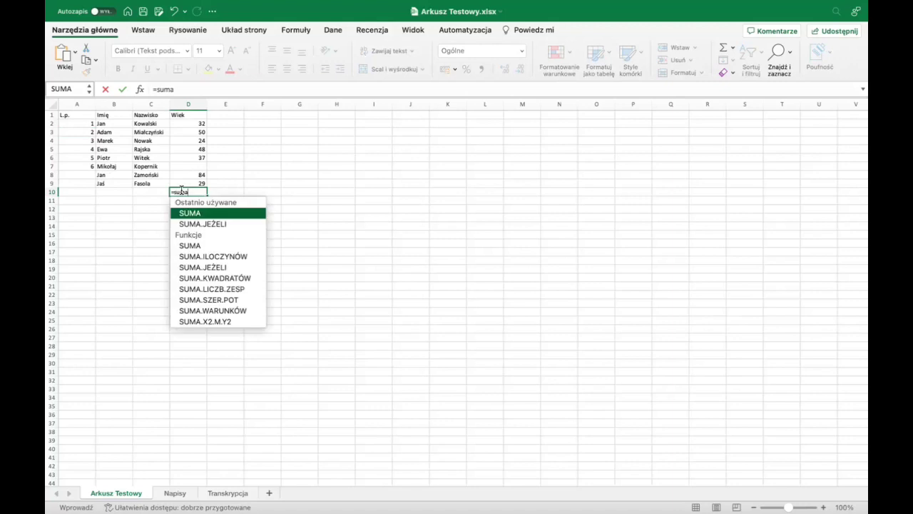
pyautogui.write('(')
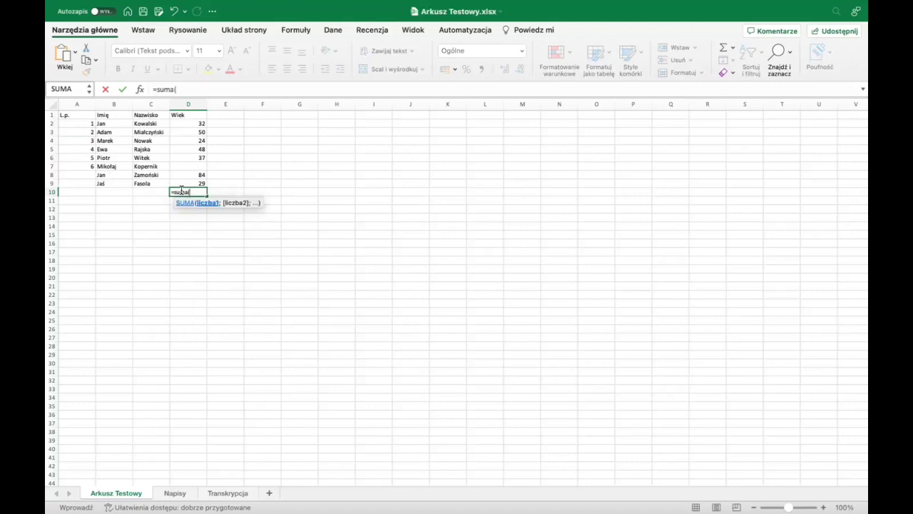
pyautogui.write('D2:')
pyautogui.write('D9')
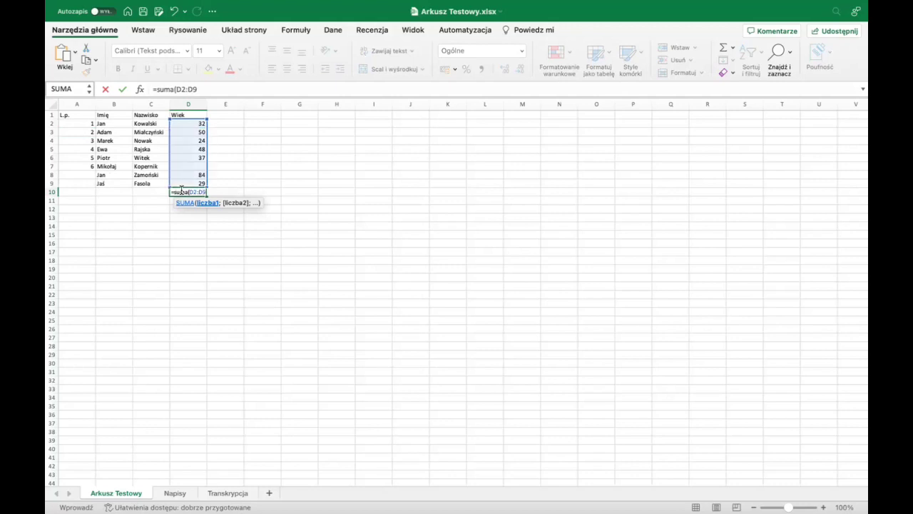
pyautogui.write(')')
pyautogui.press('Tab')
pyautogui.click(181, 192)
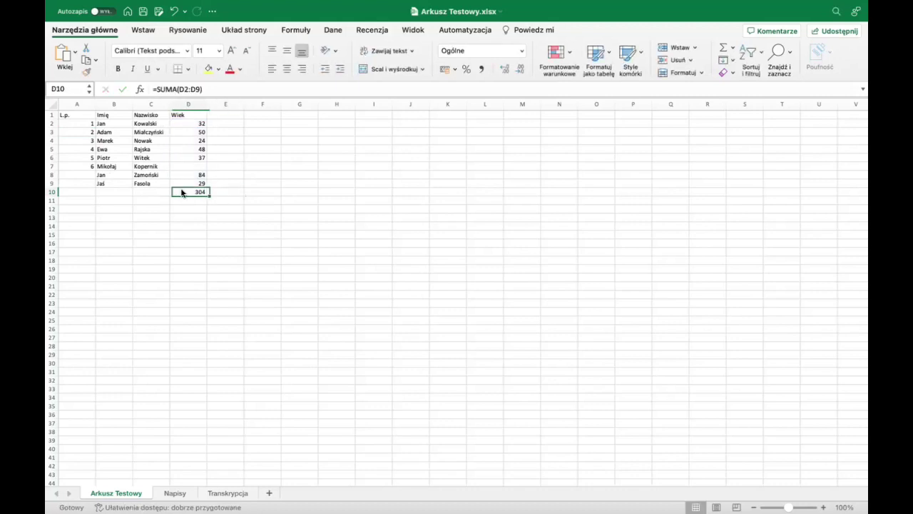
pyautogui.click(181, 182)
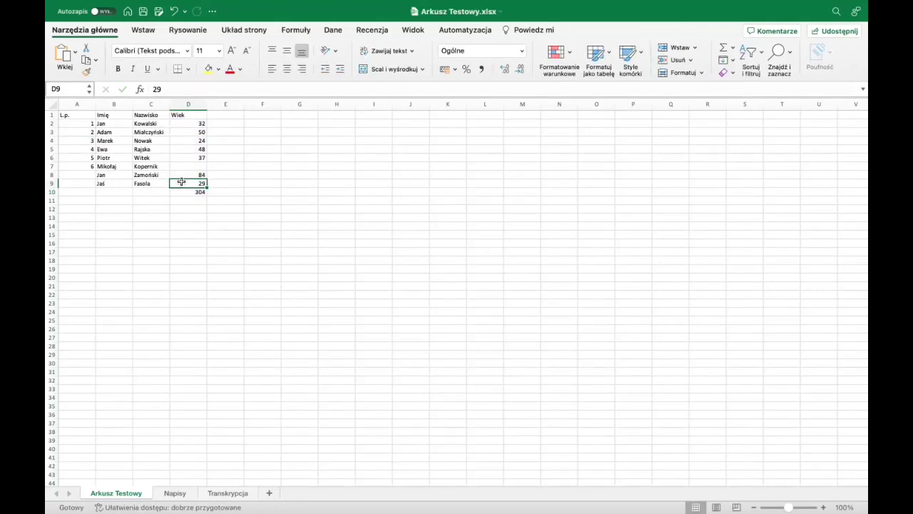
pyautogui.click(181, 190)
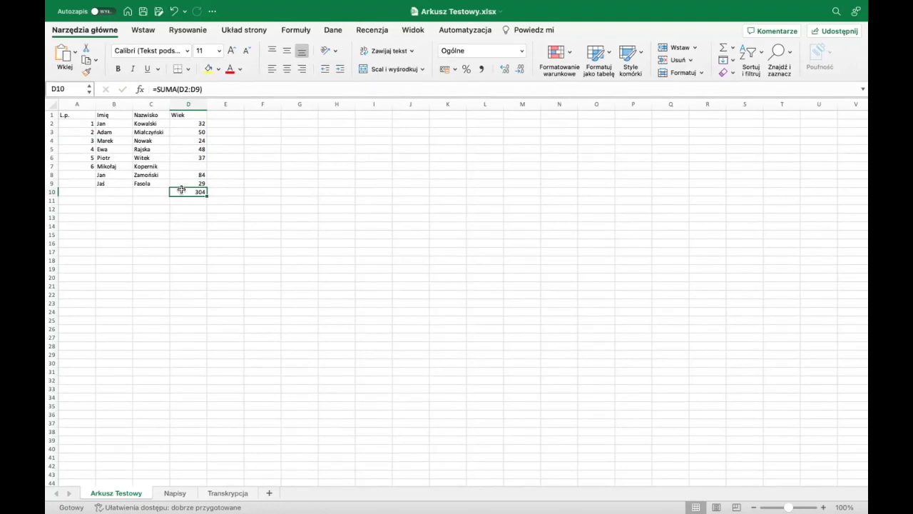
pyautogui.press('Left')
# Insert an entire blank row (Cały wiersz) at row 10, moving the total to D11
pyautogui.press('Right')
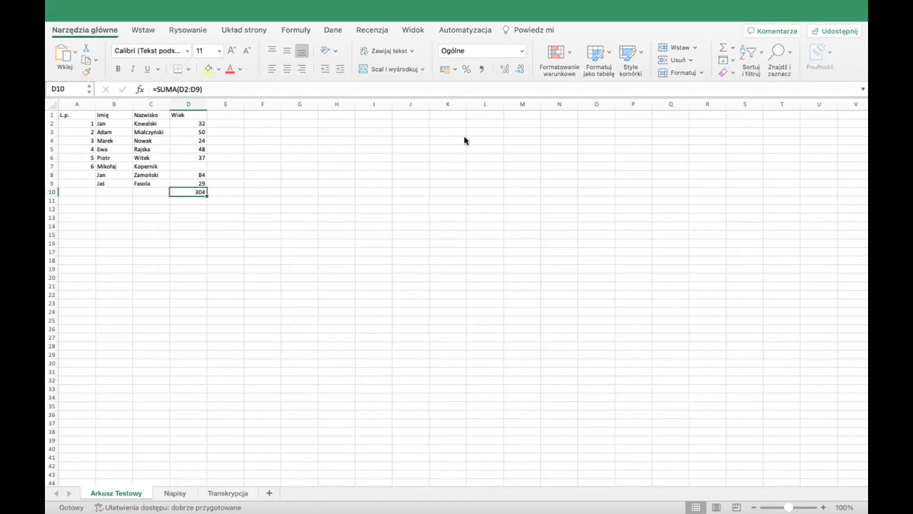
pyautogui.press('super+shift+equal')
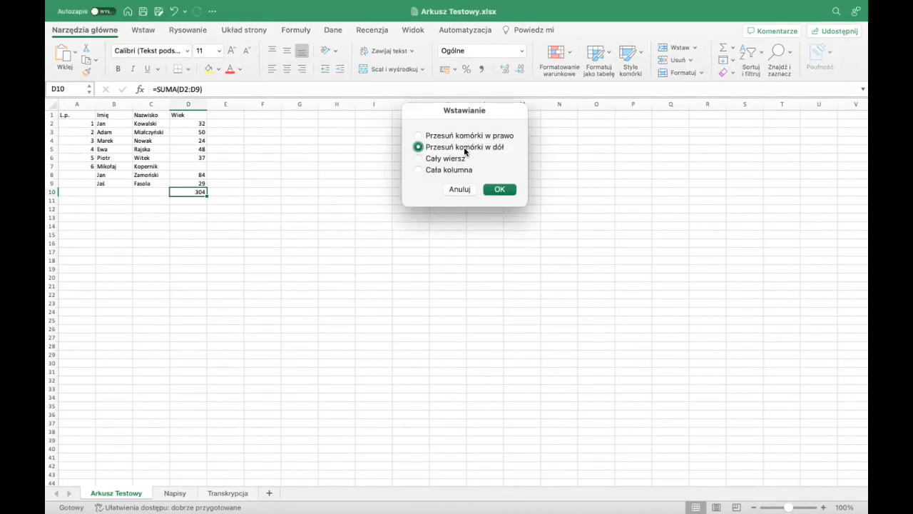
pyautogui.click(464, 159)
pyautogui.click(464, 147)
pyautogui.click(464, 159)
pyautogui.press('Return')
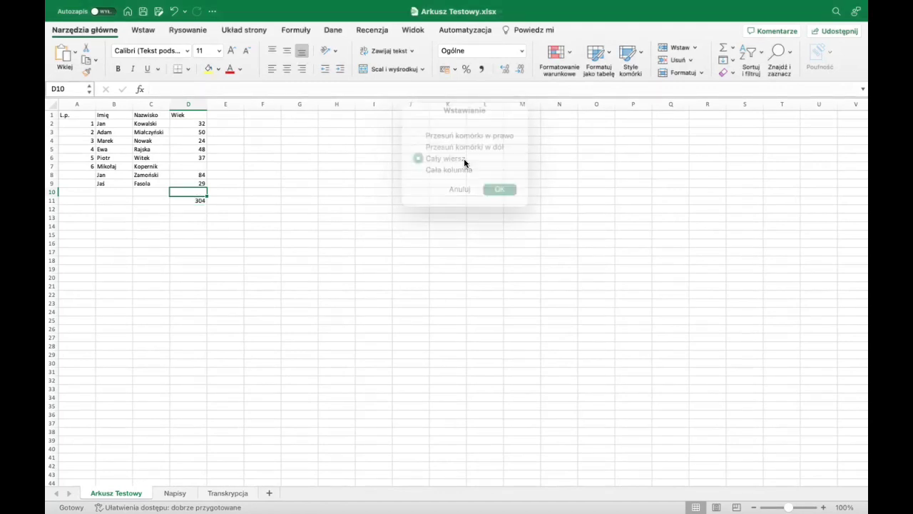
pyautogui.click(181, 183)
pyautogui.click(181, 189)
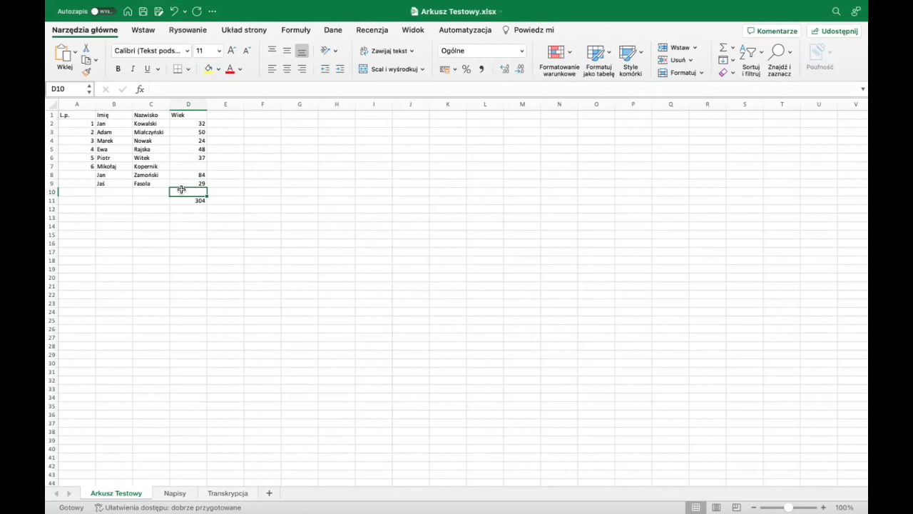
# Insert a new blank worksheet, Arkusz1, with Shift+F11
pyautogui.hotkey('shift', 'F11')
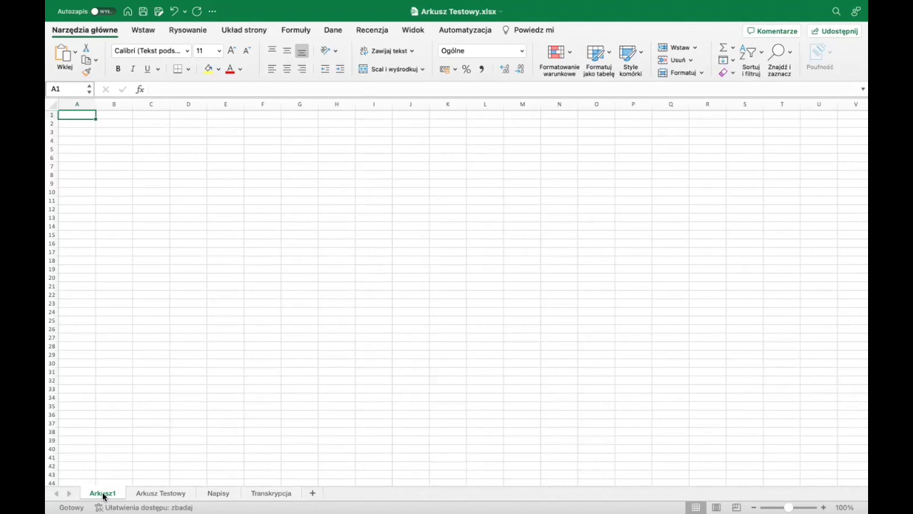
# Rename the Arkusz1 sheet tab to 'Ja oka ja oka'
pyautogui.rightClick(104, 493)
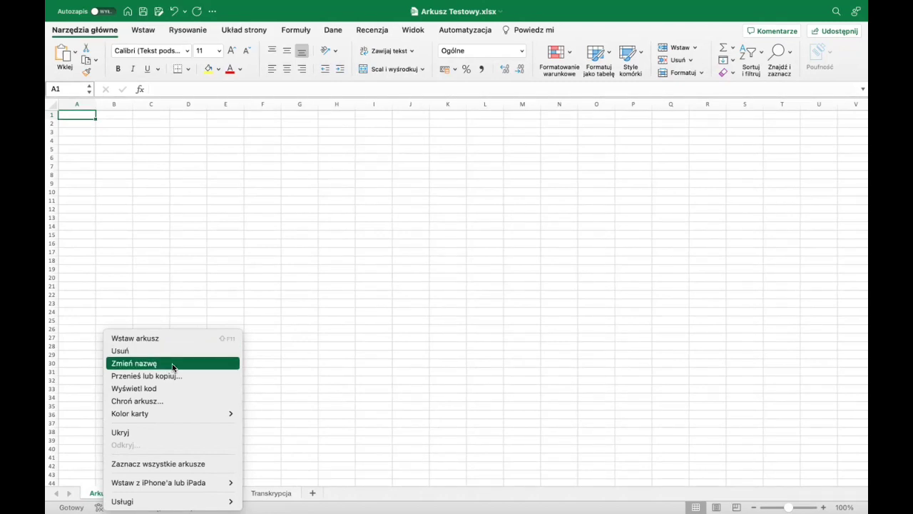
pyautogui.click(173, 365)
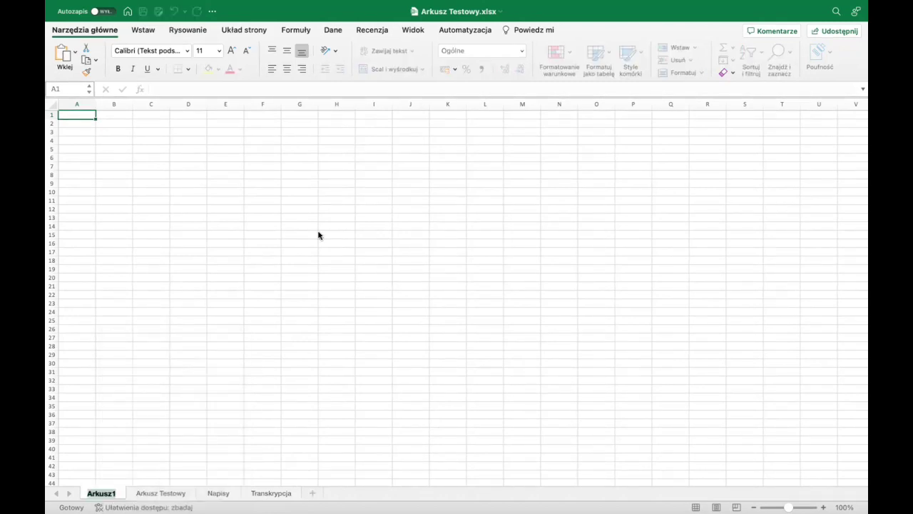
pyautogui.write('Ja')
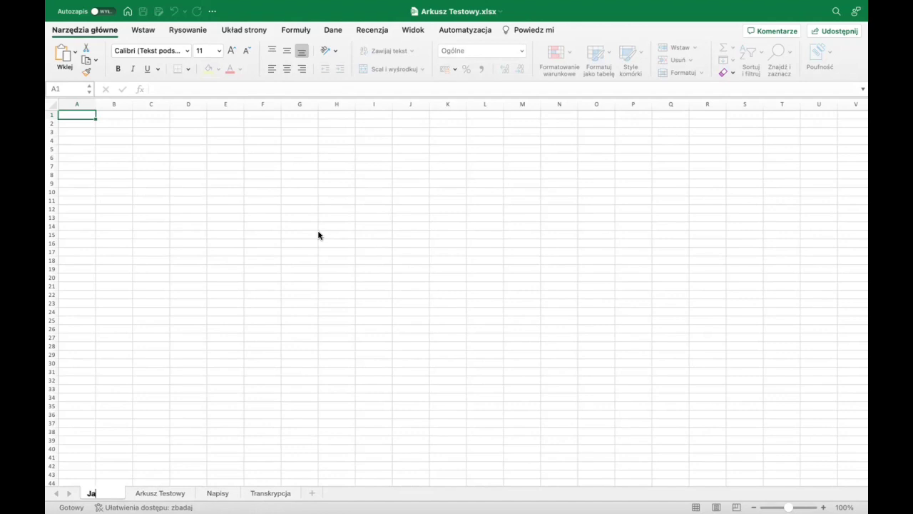
pyautogui.write(' oka ja oka')
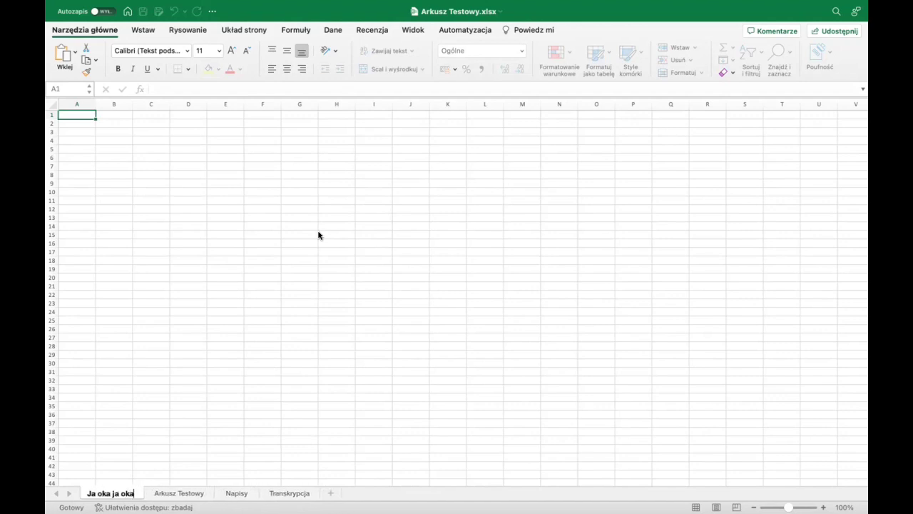
pyautogui.press('Return')
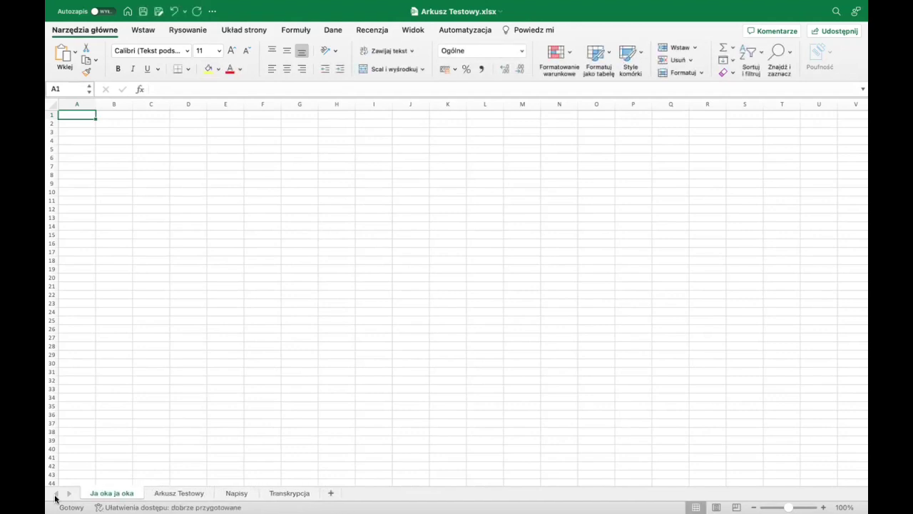